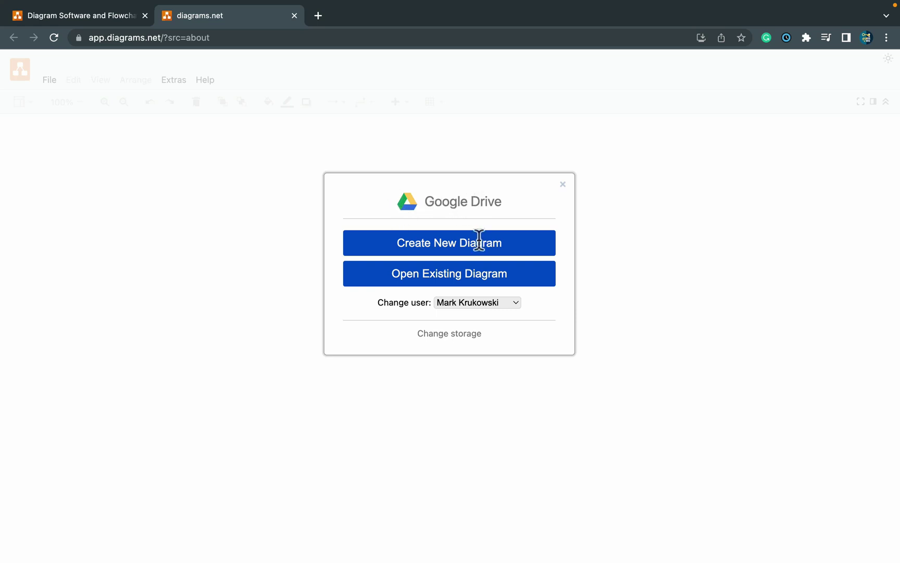
Leave the storage location undecided and start a blank Untitled Diagram
left_click(464, 335)
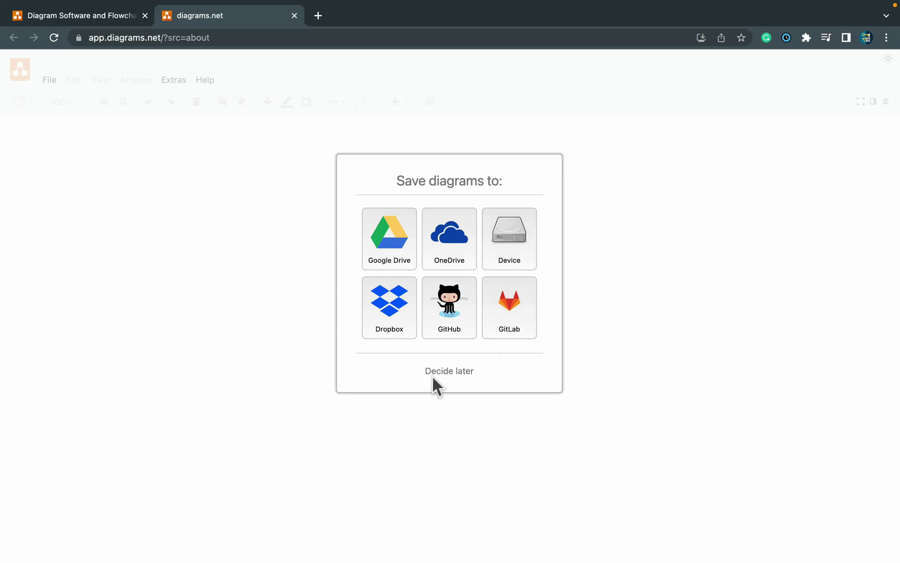
left_click(447, 371)
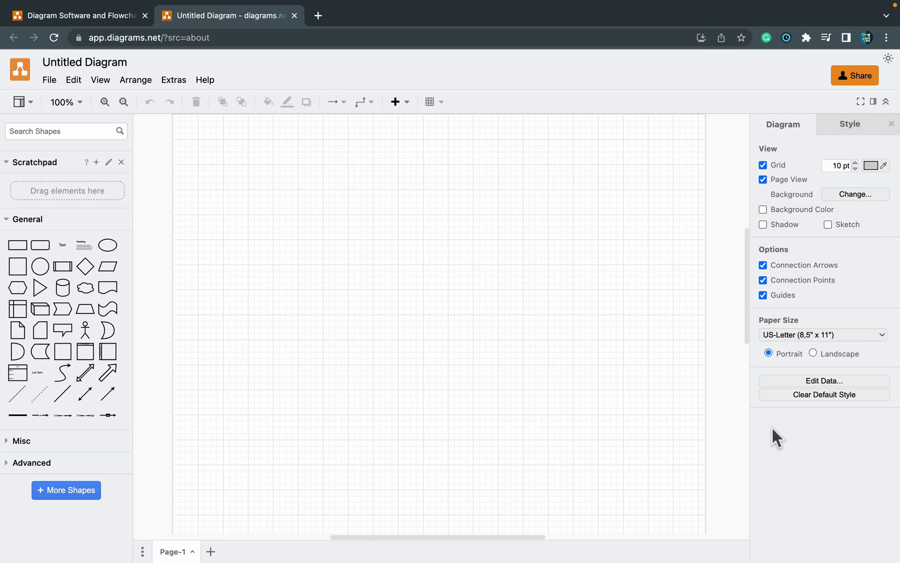
Choose A4 (210 mm x 297 mm) as the page's paper size
left_click(789, 337)
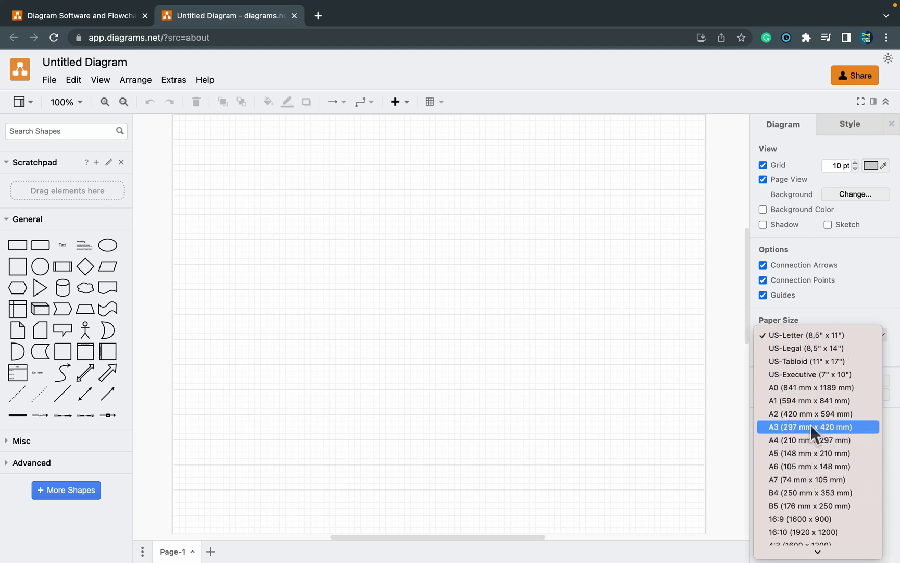
left_click(810, 439)
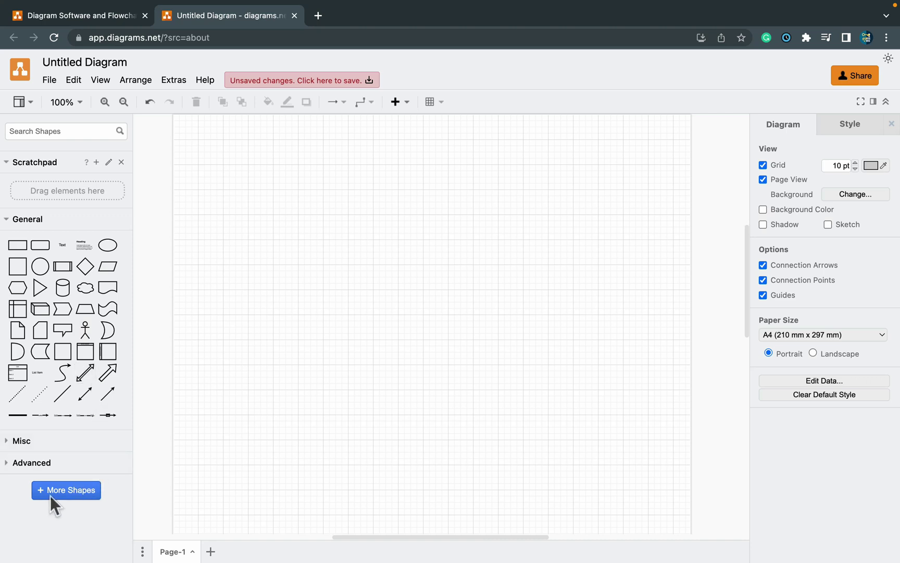
In the More Shapes library chooser, tick the Electrical shape set
left_click(84, 492)
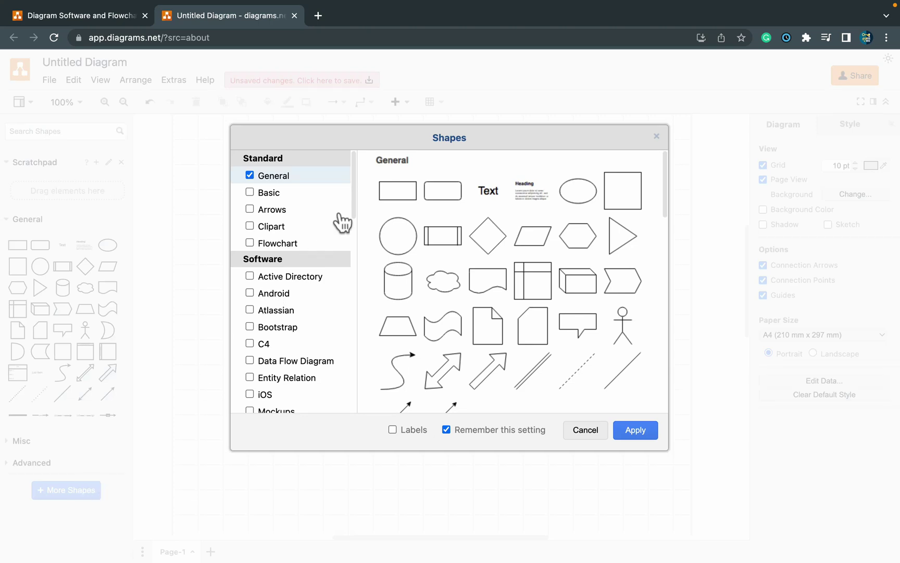
left_click_drag(352, 195, 362, 408)
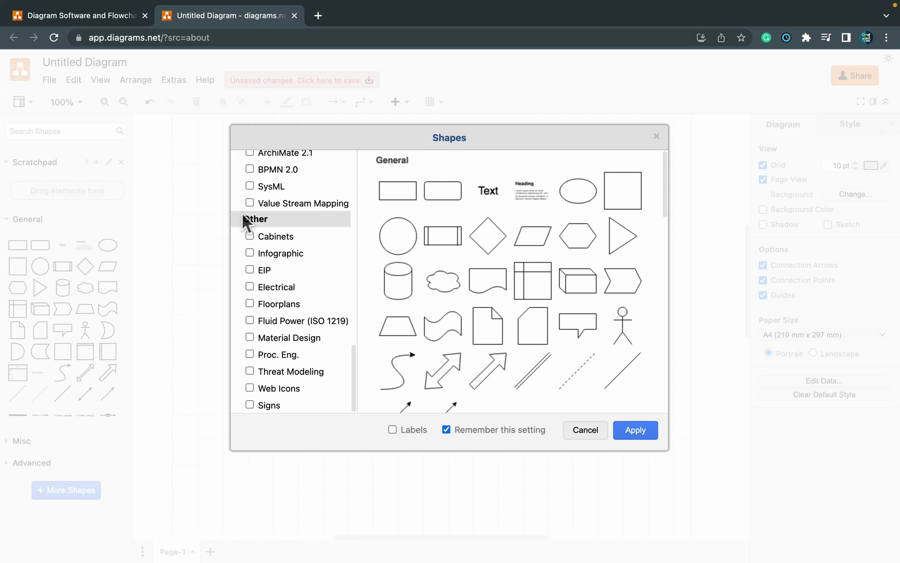
left_click_drag(242, 214, 277, 214)
left_click(278, 290)
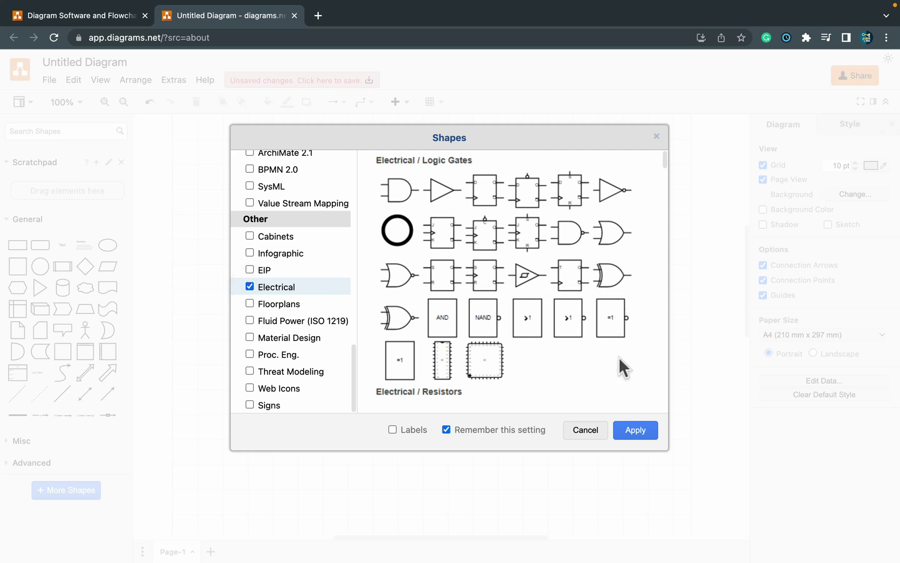
Apply the Electrical libraries, collapse General and Scratchpad, and expand Electrical / Logic Gates
left_click(635, 429)
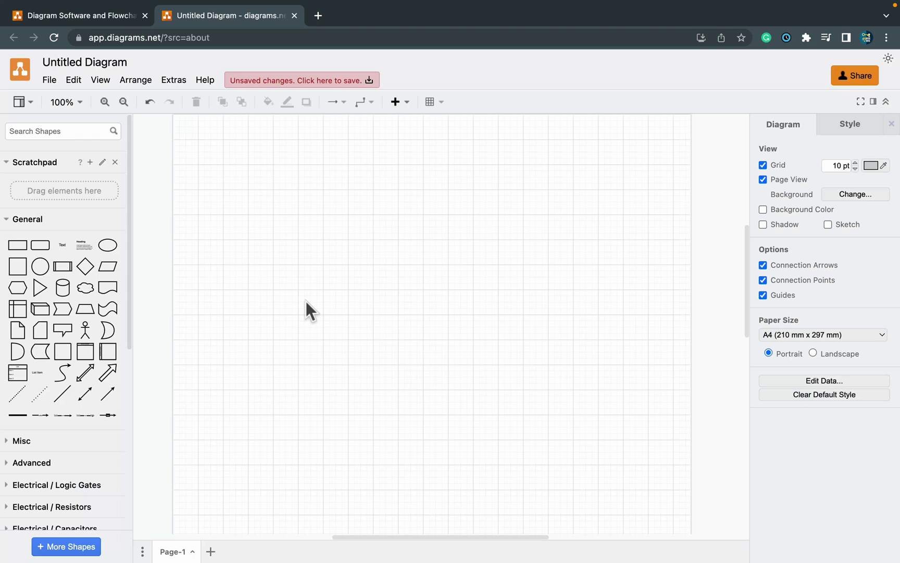
left_click(7, 217)
left_click(8, 162)
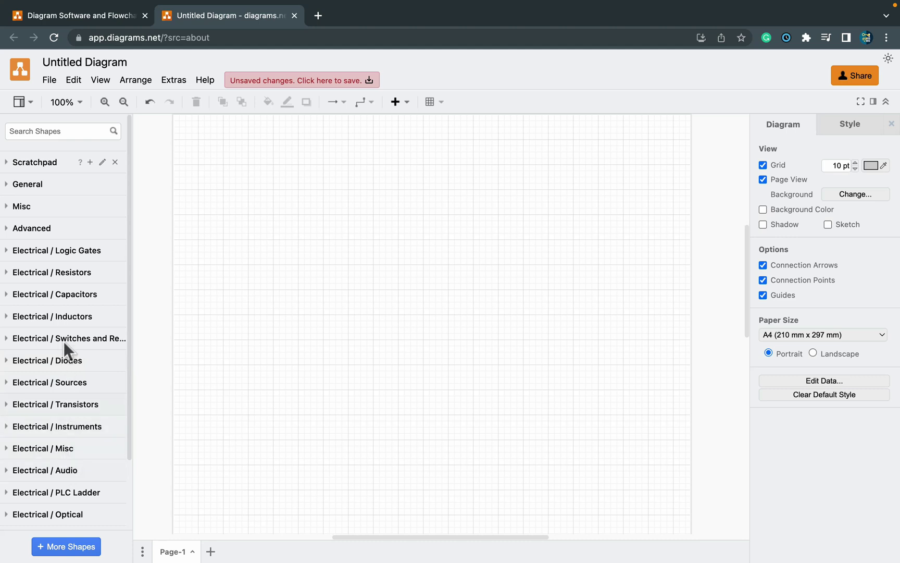
left_click(5, 250)
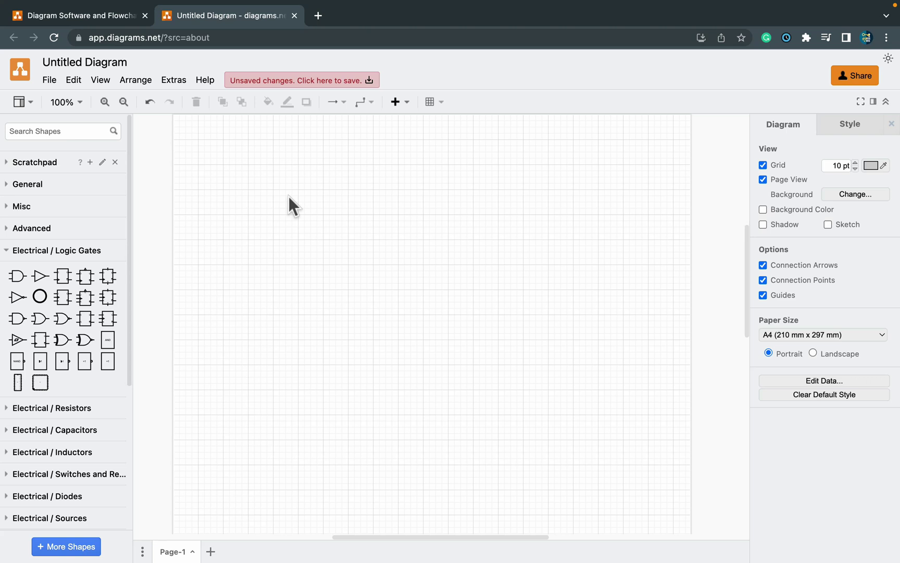
scroll(289, 196, "up", 2)
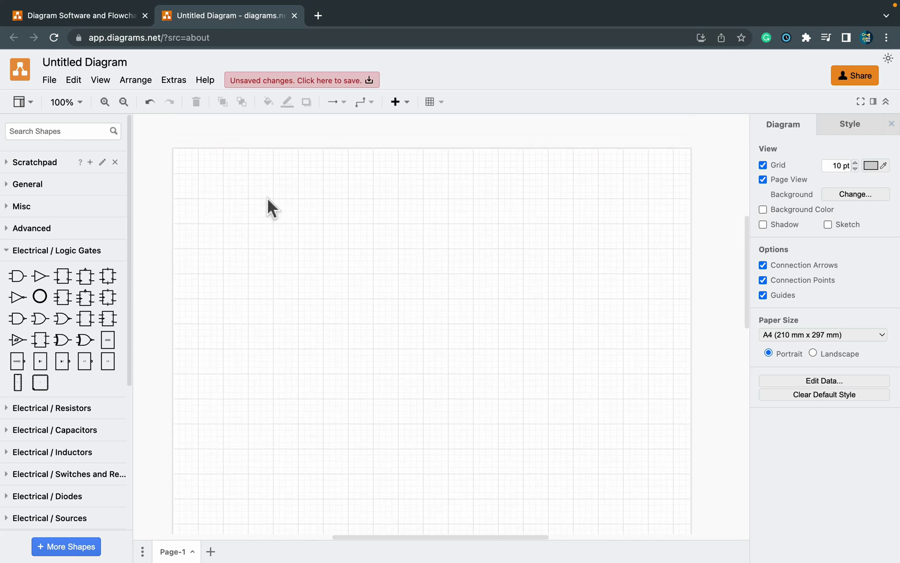
Add a text label 'Y = A OR NOT B AND C' and move it near the top-left
double_click(240, 186)
left_click(242, 186)
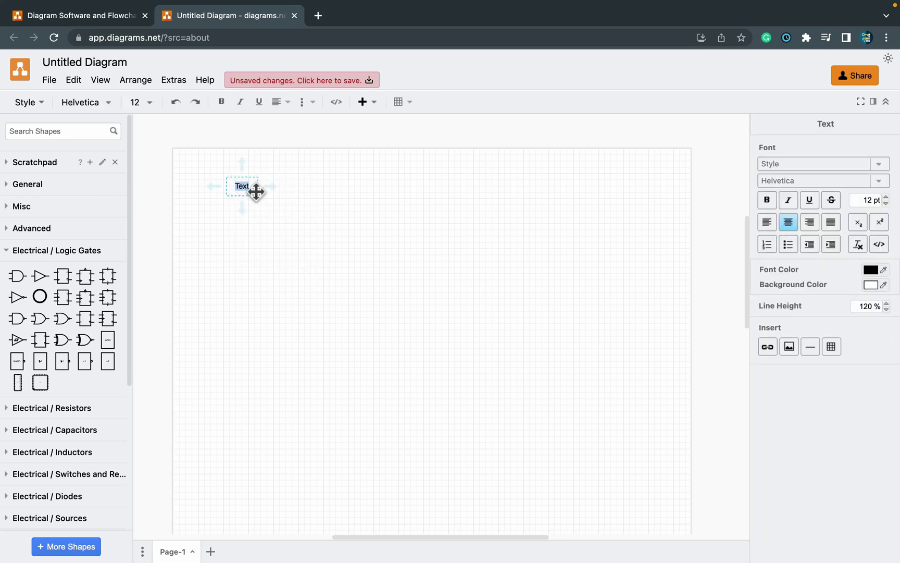
type("Y = A OR NOT B AND C")
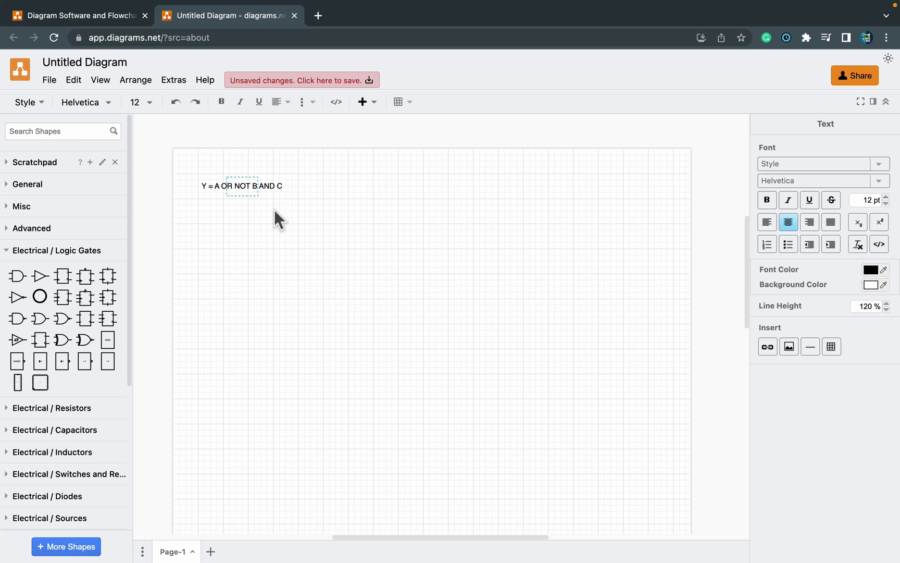
left_click(274, 210)
left_click(275, 188)
left_click_drag(274, 188, 302, 194)
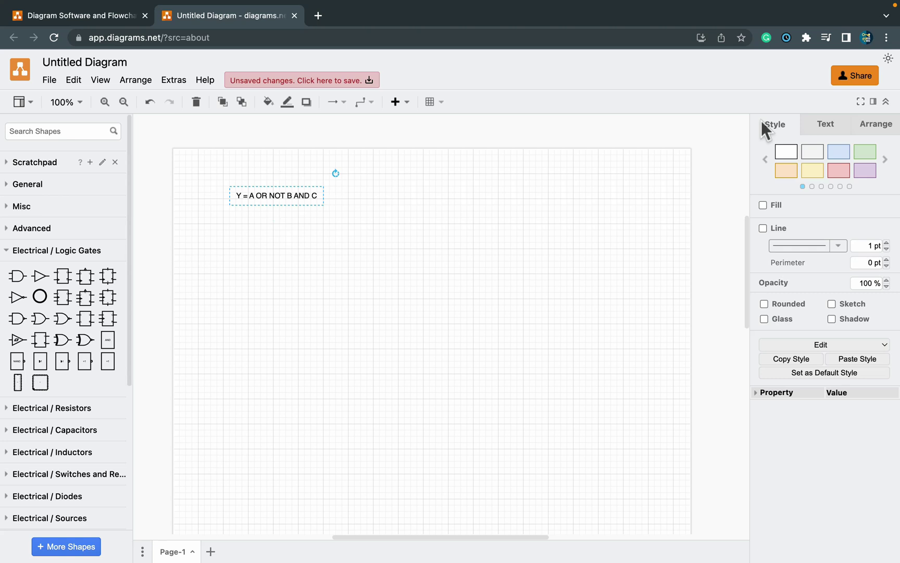
Format the equation label as bold, 14 pt, black (000000) Helvetica and nudge it right
left_click(823, 128)
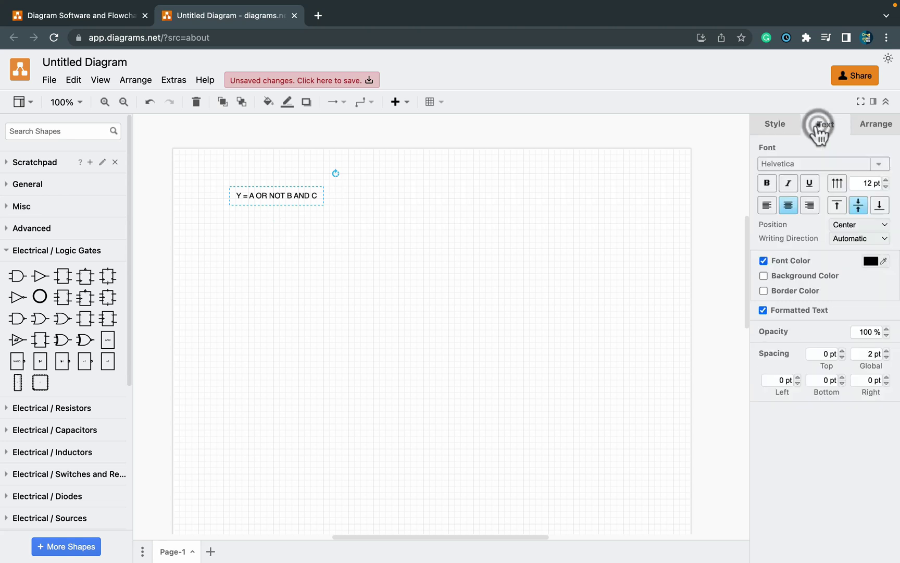
left_click(881, 167)
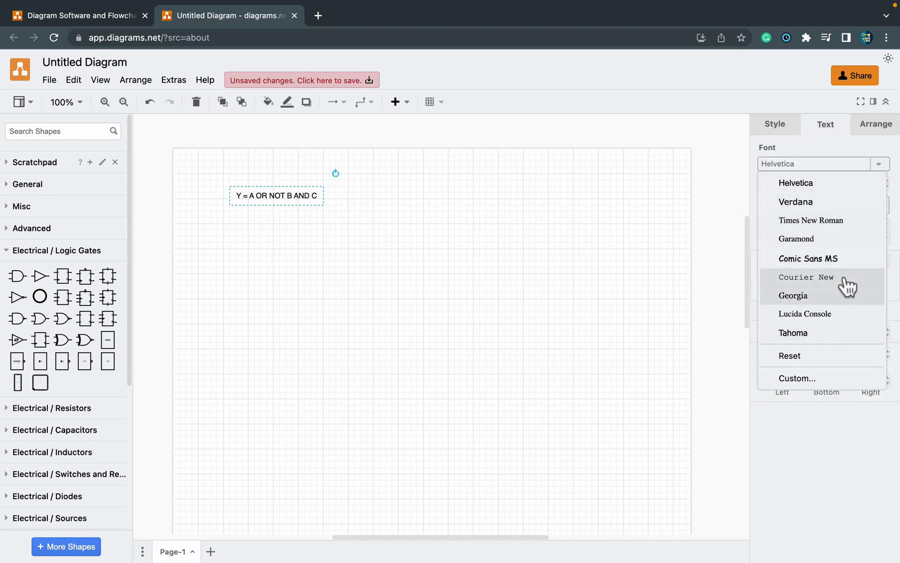
left_click(823, 185)
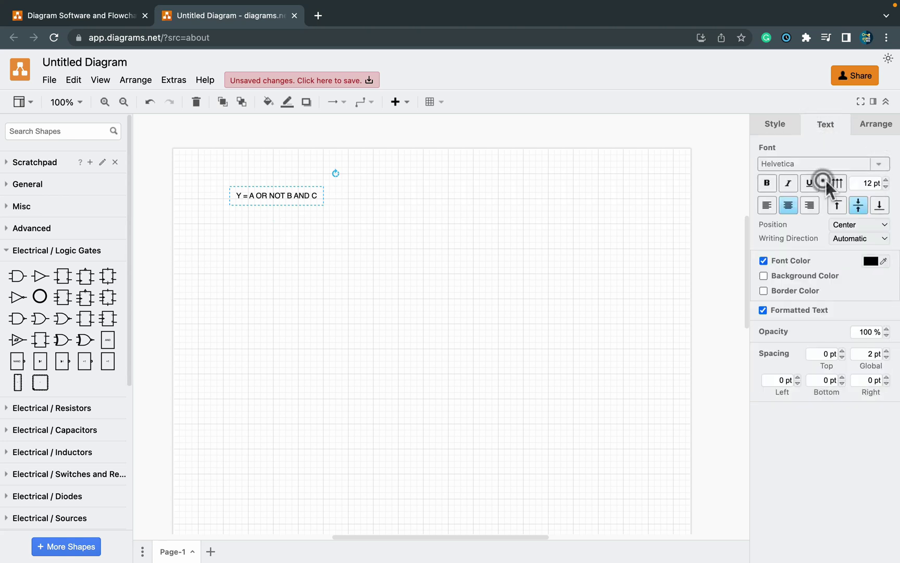
left_click(886, 180)
left_click(886, 179)
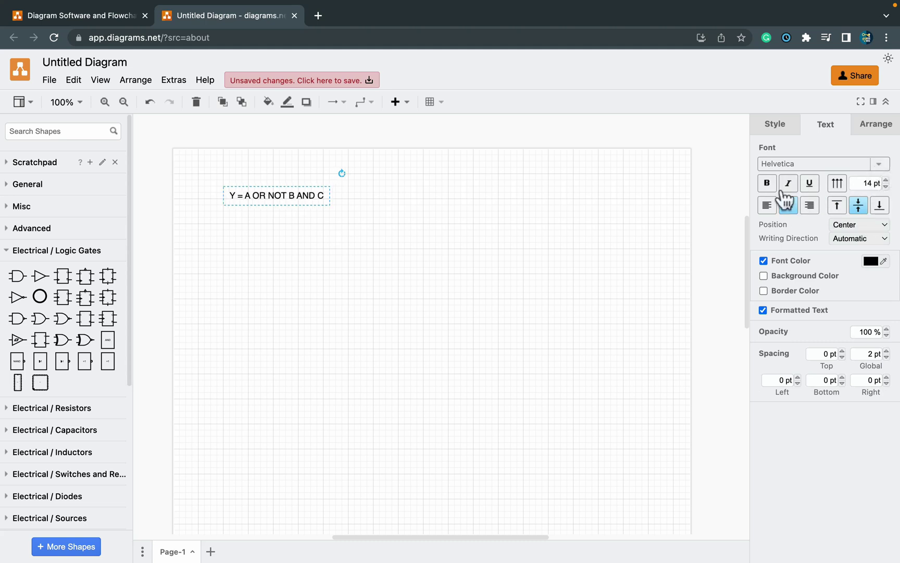
left_click(767, 183)
left_click(869, 260)
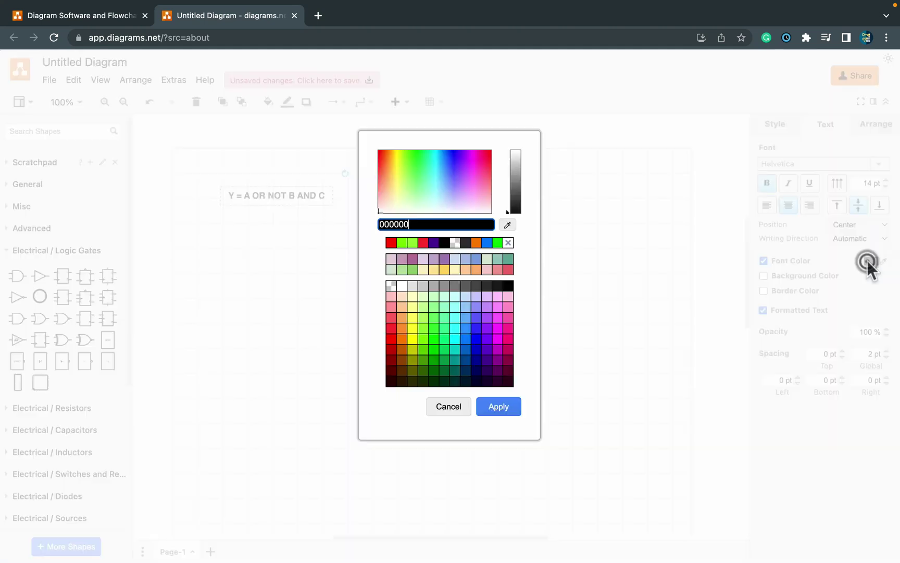
left_click(504, 406)
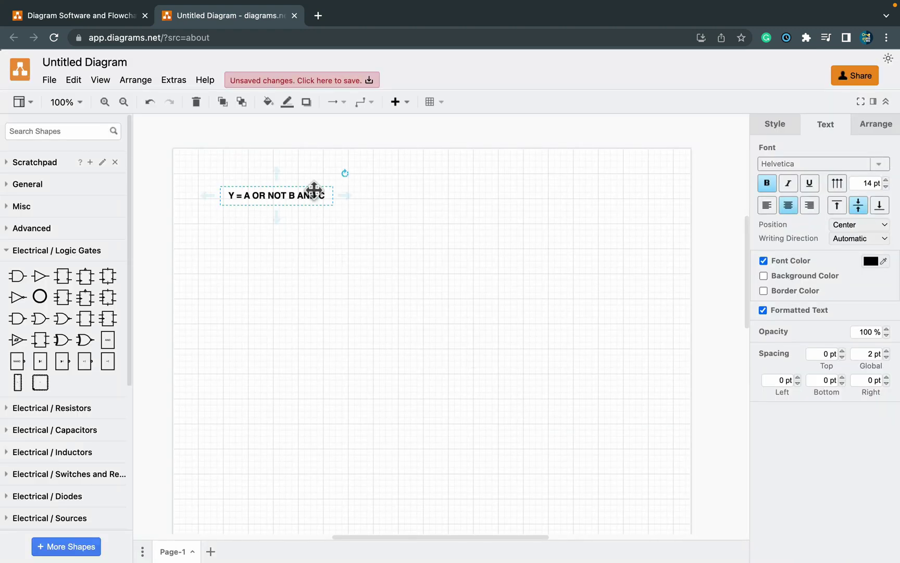
left_click_drag(314, 189, 324, 190)
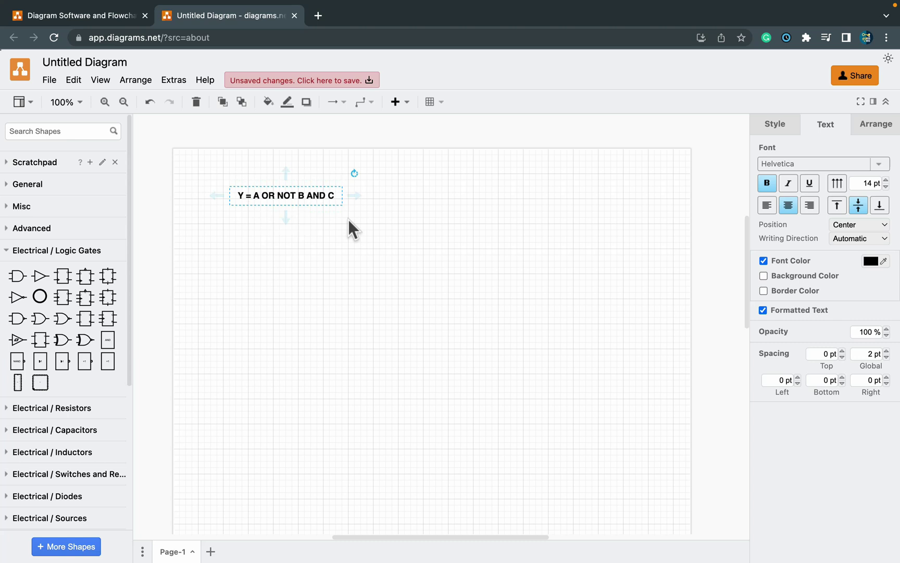
Zoom the page view to 125%
left_click(76, 102)
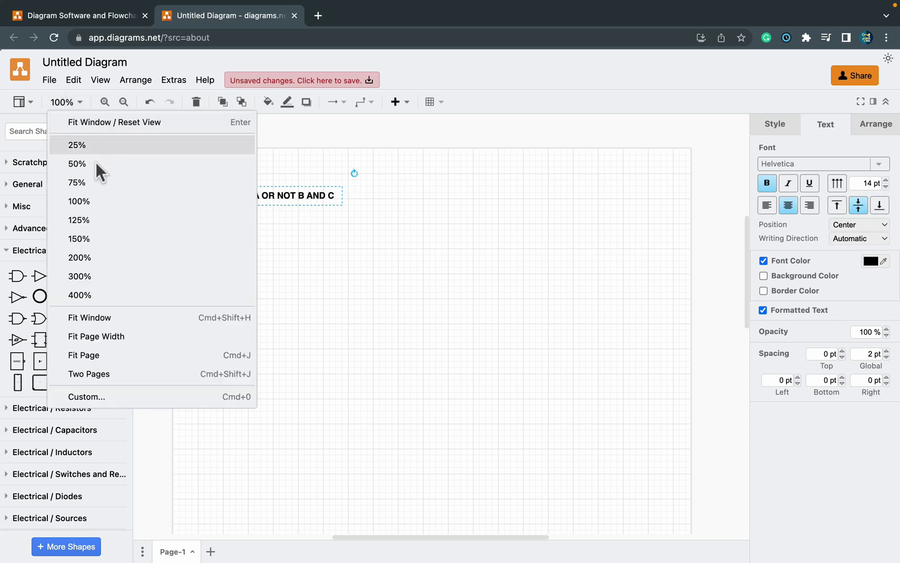
left_click(105, 221)
left_click(280, 240)
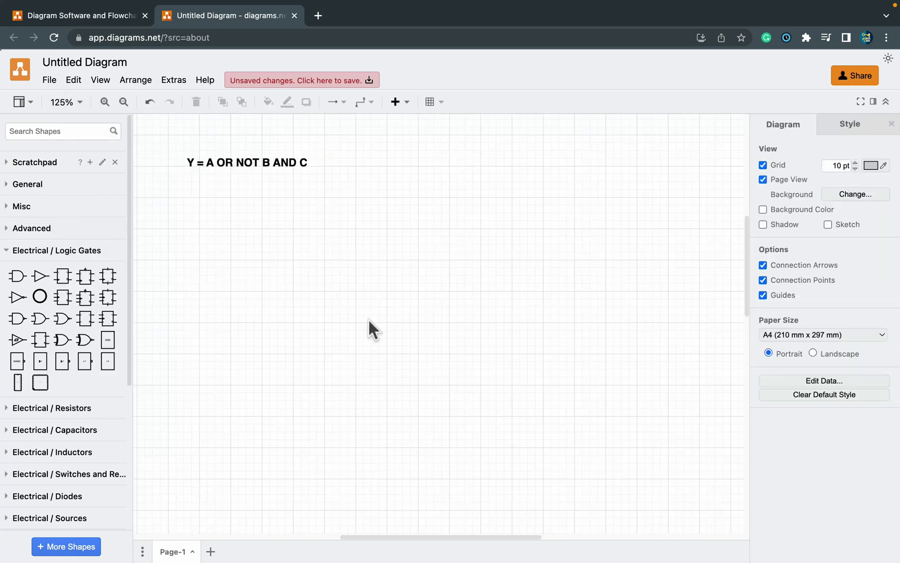
scroll(369, 317, "up", 3)
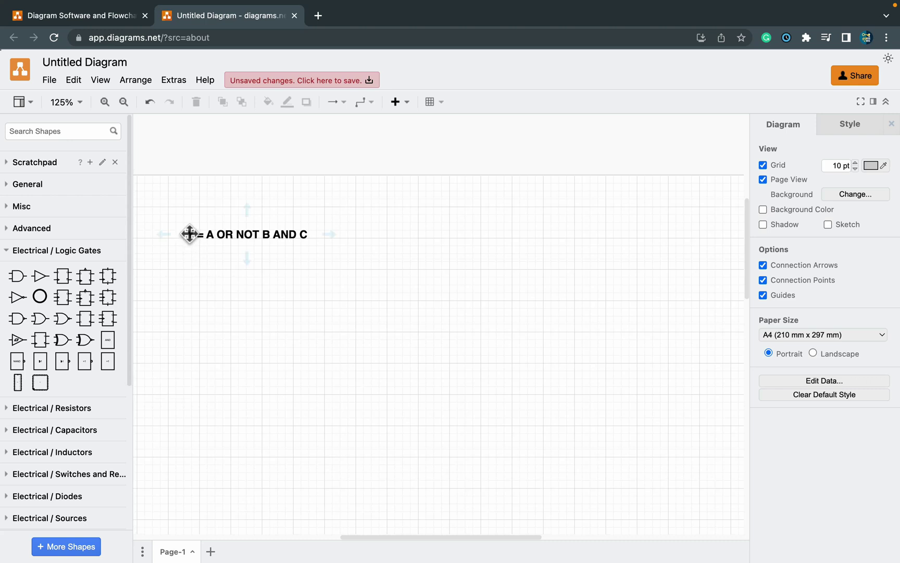
left_click_drag(398, 537, 379, 535)
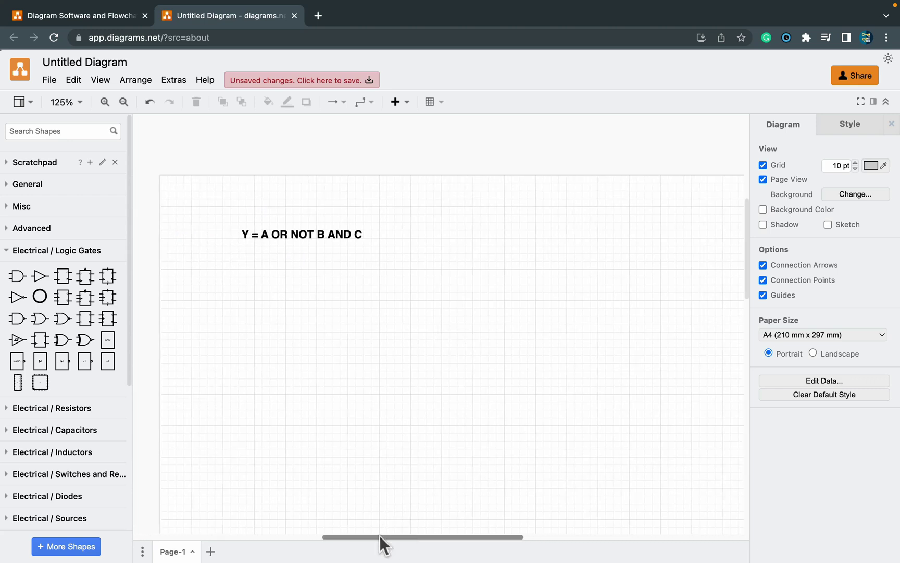
Add a bold, enlarged output label Y toward the right of the page
double_click(603, 350)
left_click(600, 351)
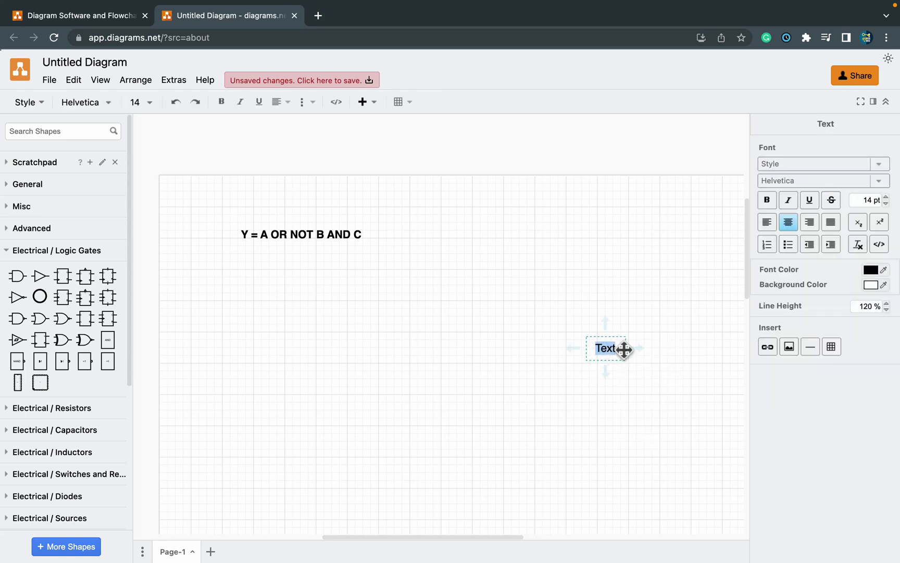
type("Y")
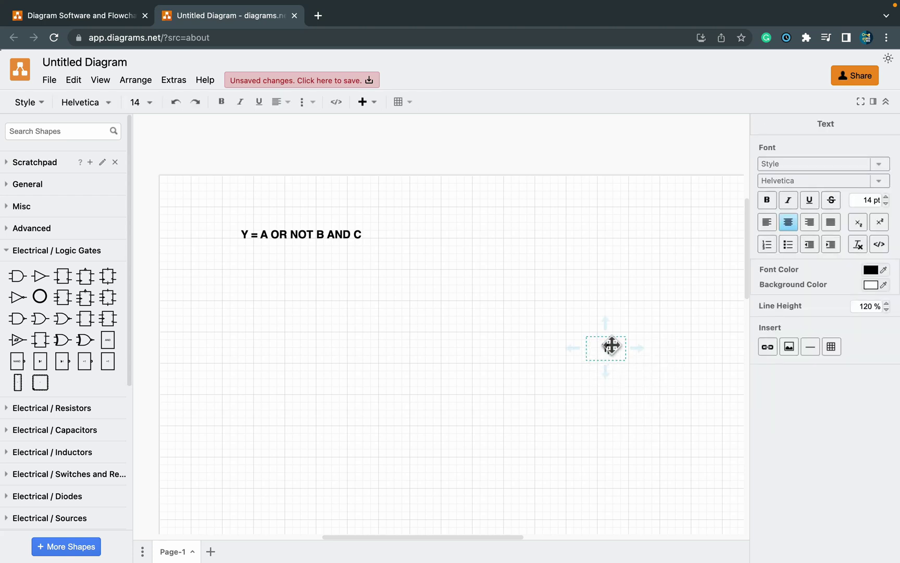
left_click(610, 345)
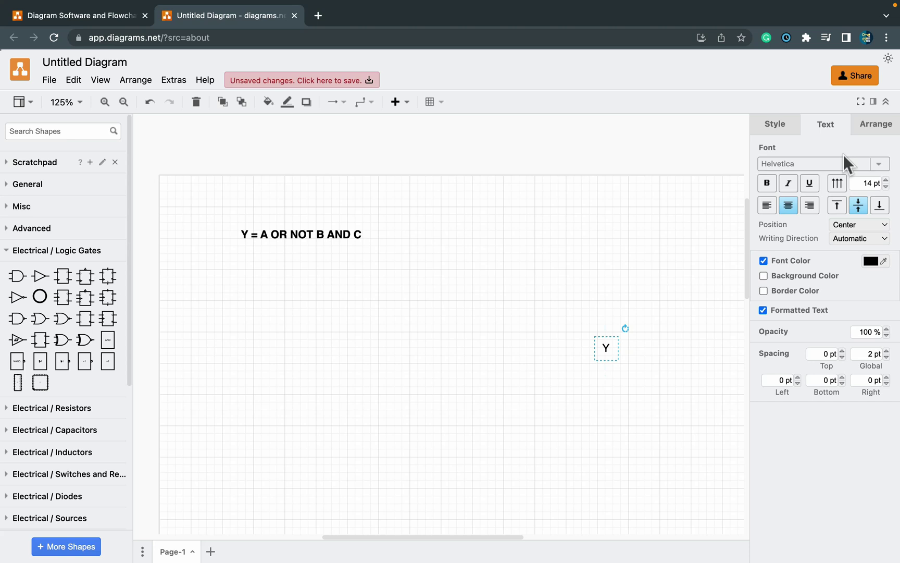
left_click(886, 180)
left_click(767, 183)
left_click(886, 180)
left_click(668, 327)
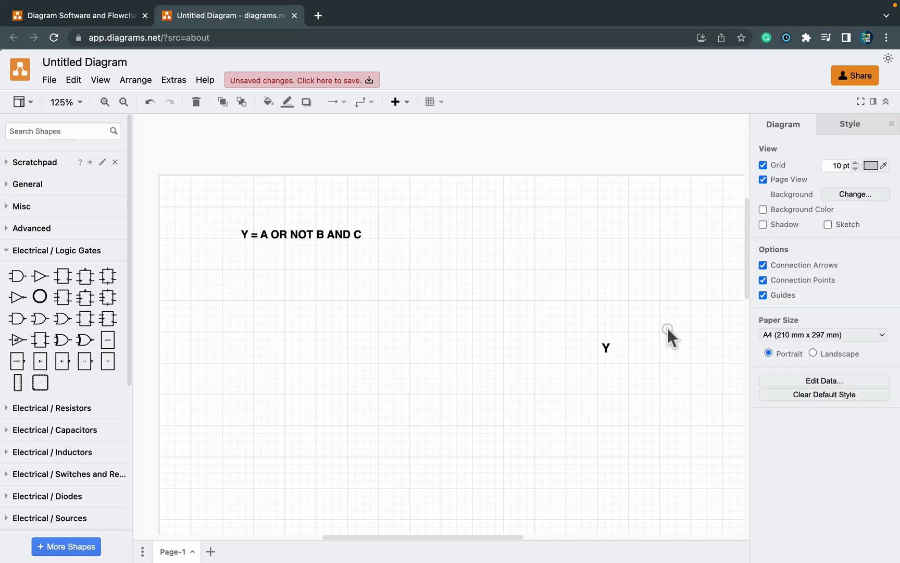
left_click_drag(607, 349, 619, 361)
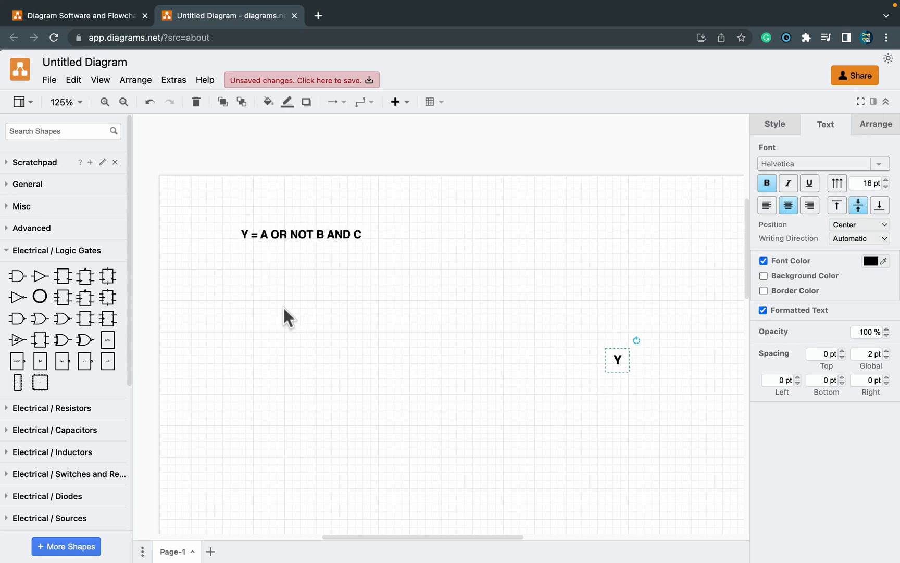
Add a bold input label A on the left of the page
double_click(265, 307)
left_click(264, 308)
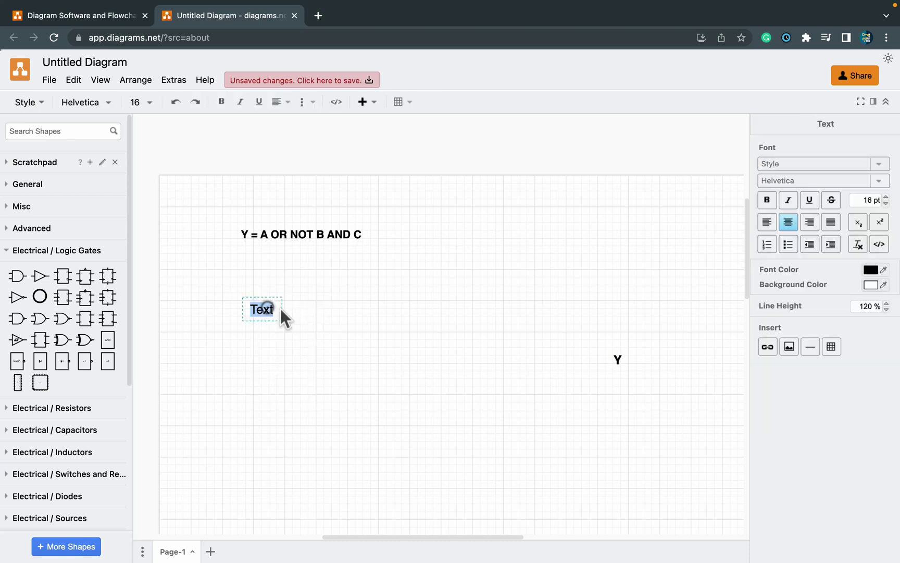
type("A")
double_click(261, 309)
left_click(767, 199)
Add input labels B and C below A, making C bold
double_click(269, 407)
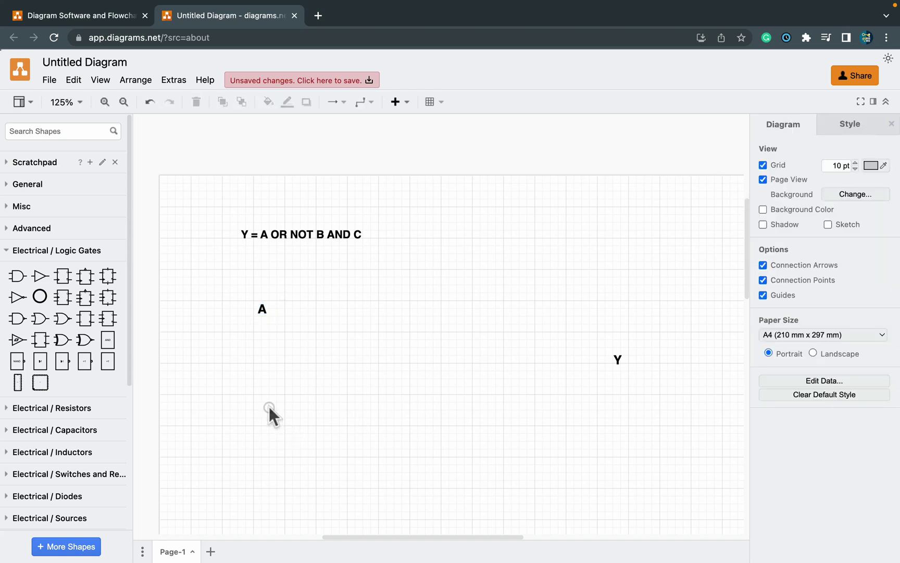
left_click(270, 407)
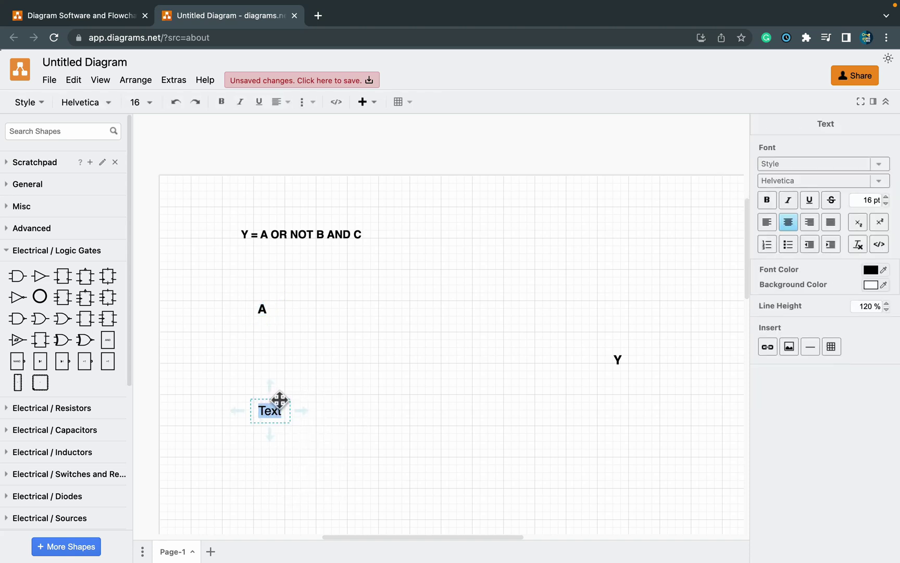
type("B")
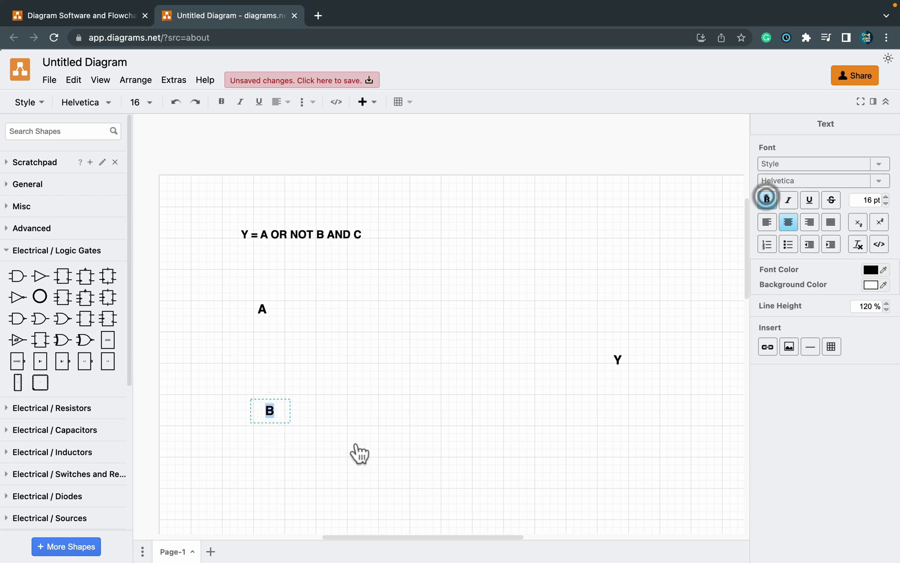
double_click(263, 475)
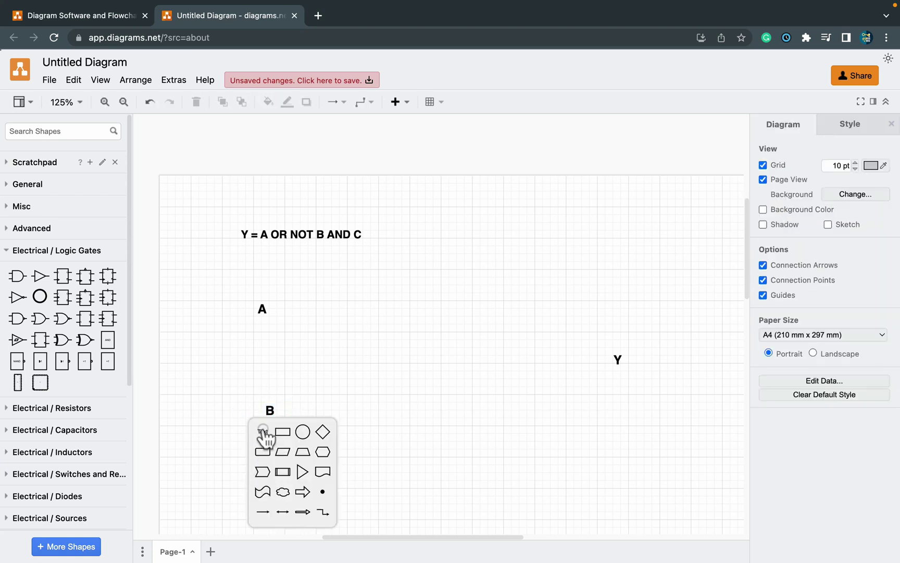
left_click(263, 432)
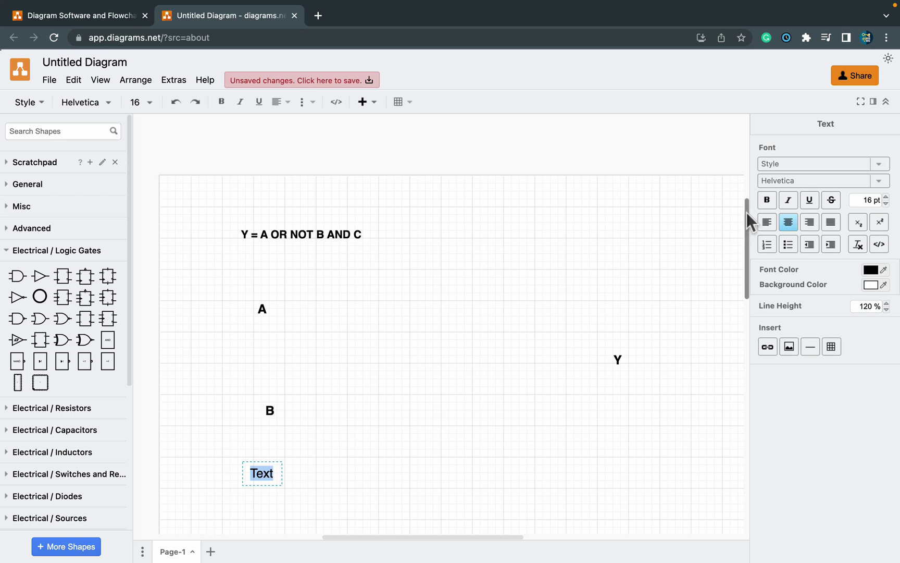
double_click(260, 472)
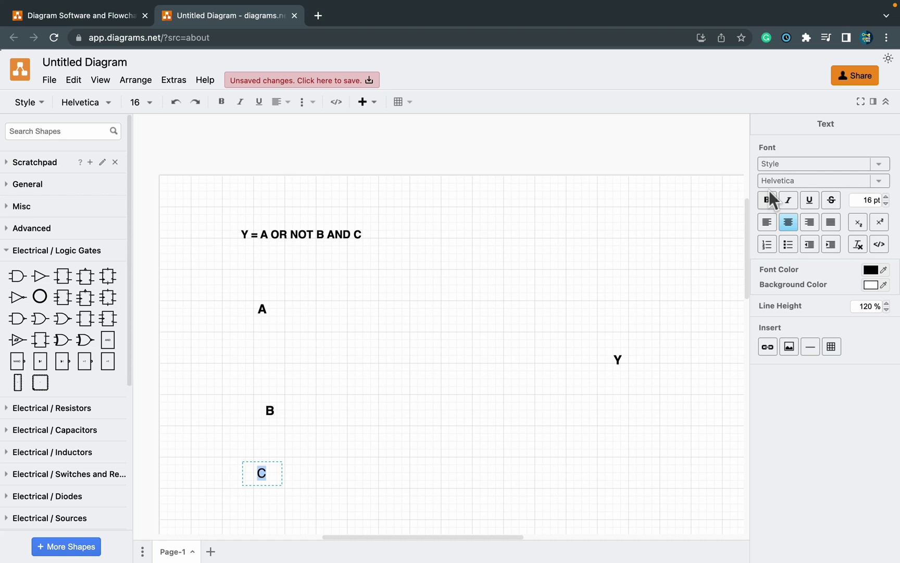
left_click(336, 384)
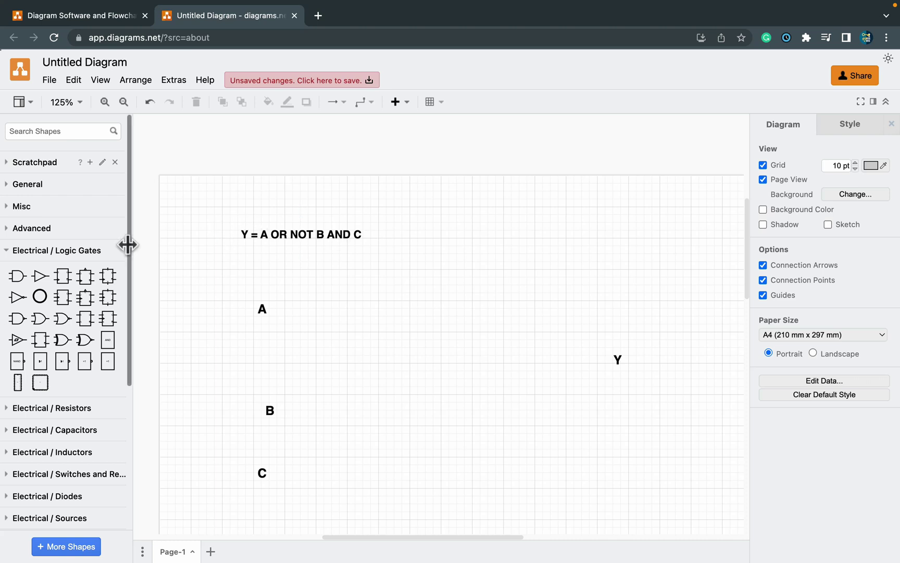
Place an AND gate, a NOT gate below it, and an OR gate to its right
mouse_move(30, 278)
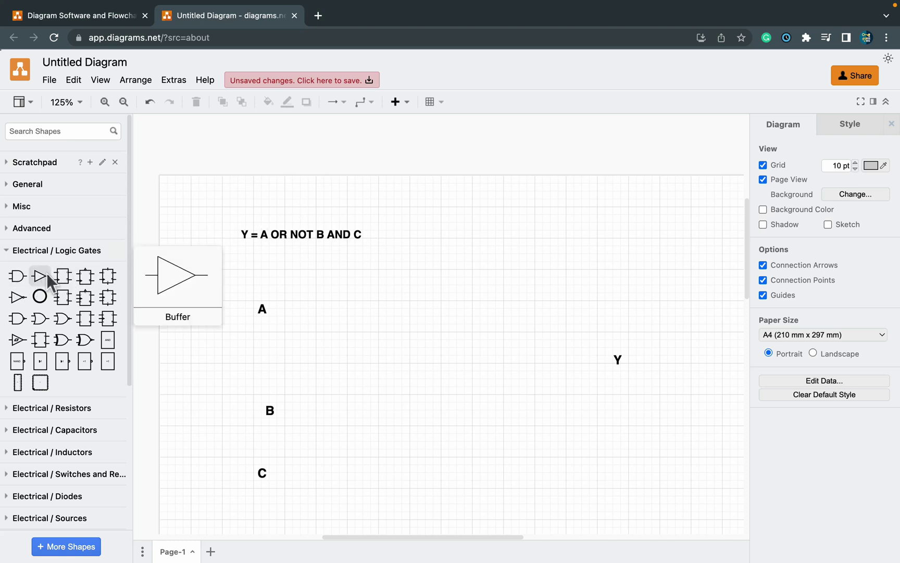
left_click_drag(11, 282, 354, 296)
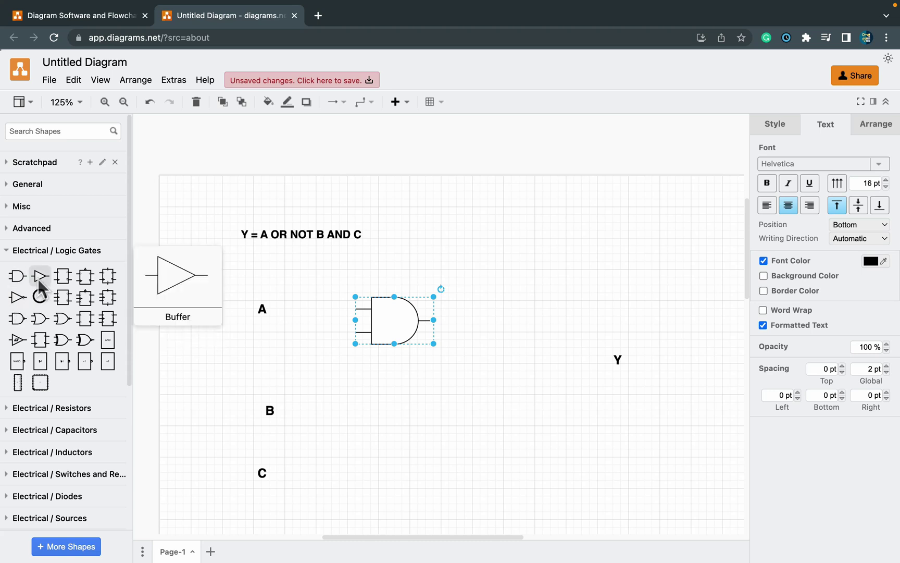
left_click_drag(18, 298, 392, 371)
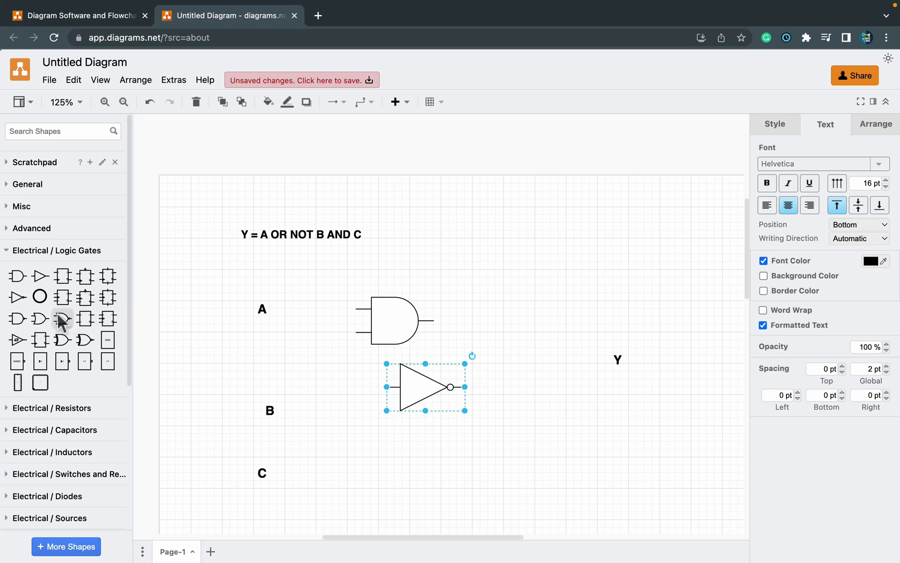
mouse_move(45, 322)
left_click_drag(46, 322, 486, 274)
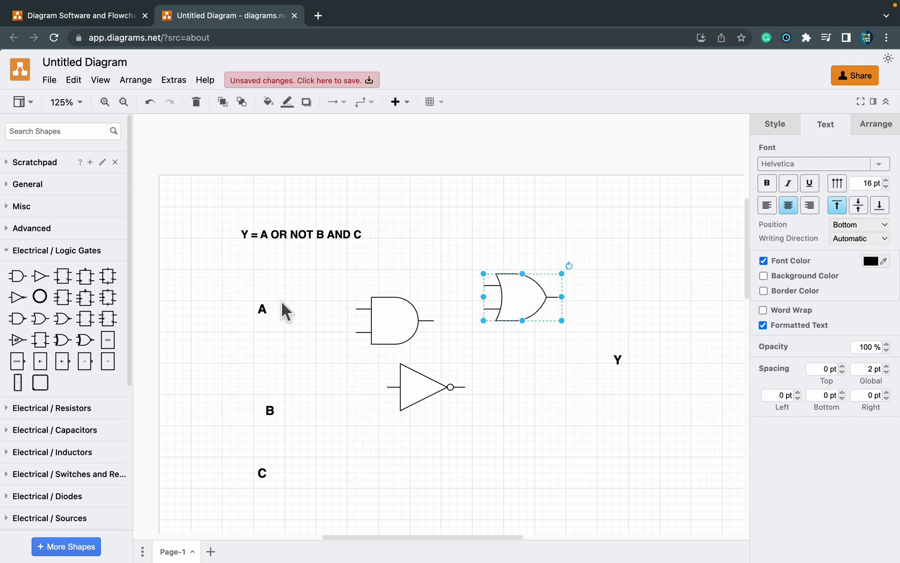
left_click(338, 325)
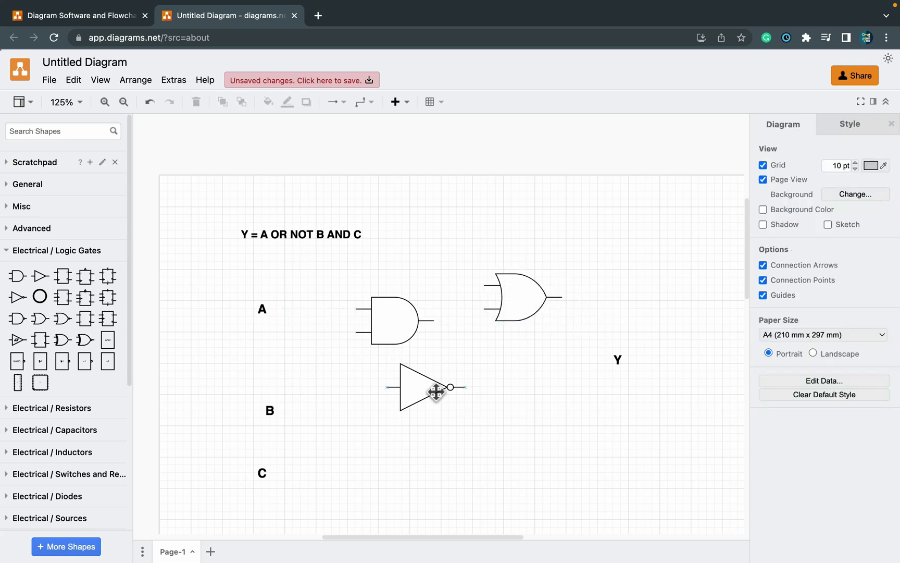
mouse_move(594, 362)
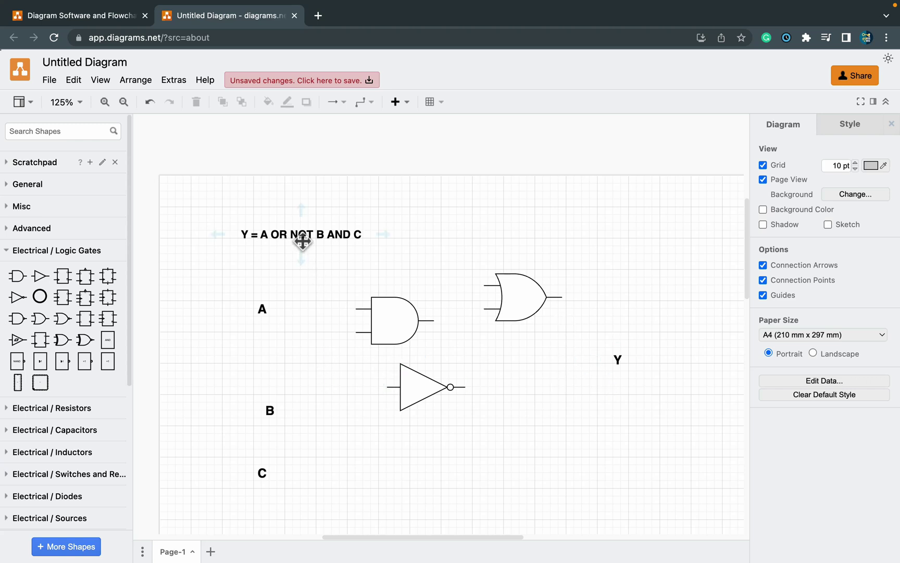
Line the NOT gate up with label B and connect B to its input
left_click_drag(420, 397, 338, 410)
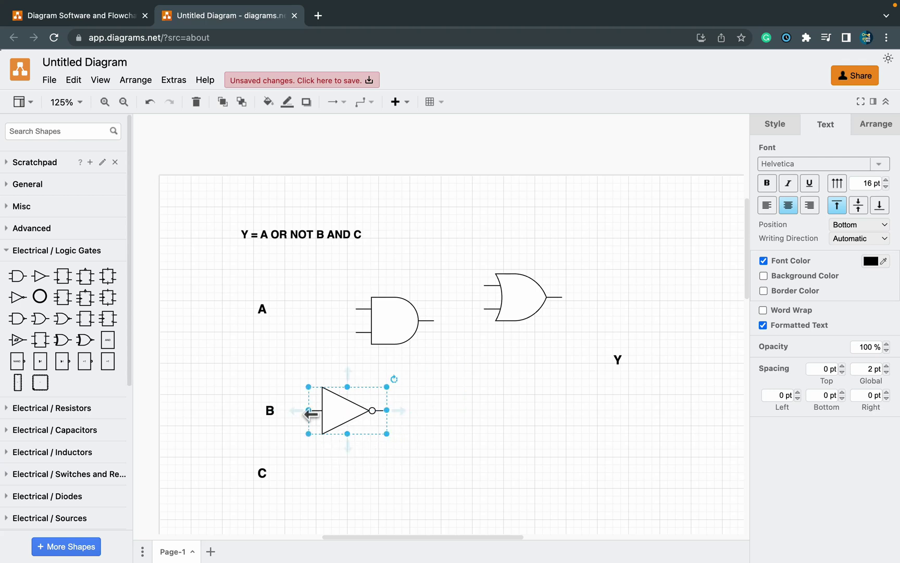
left_click_drag(275, 412, 268, 412)
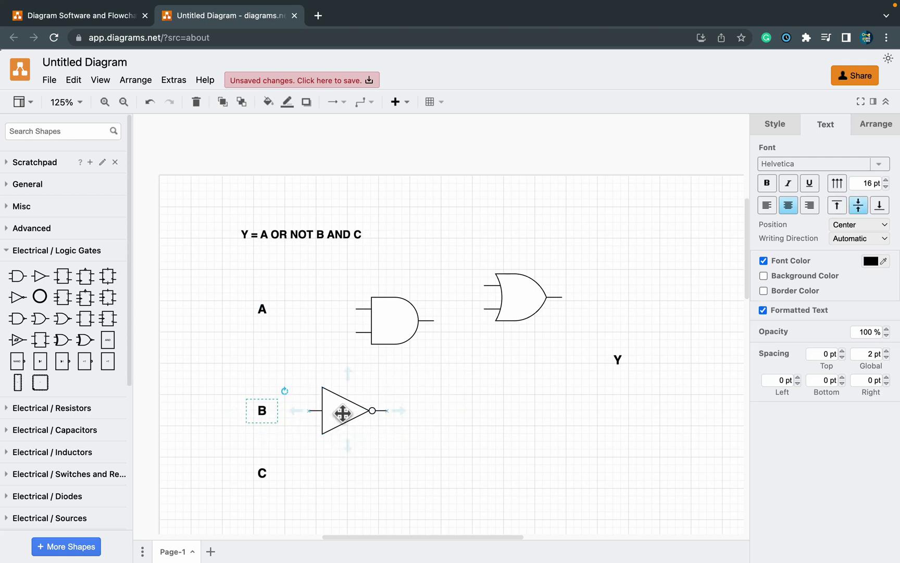
left_click_drag(342, 412, 328, 409)
left_click(216, 379)
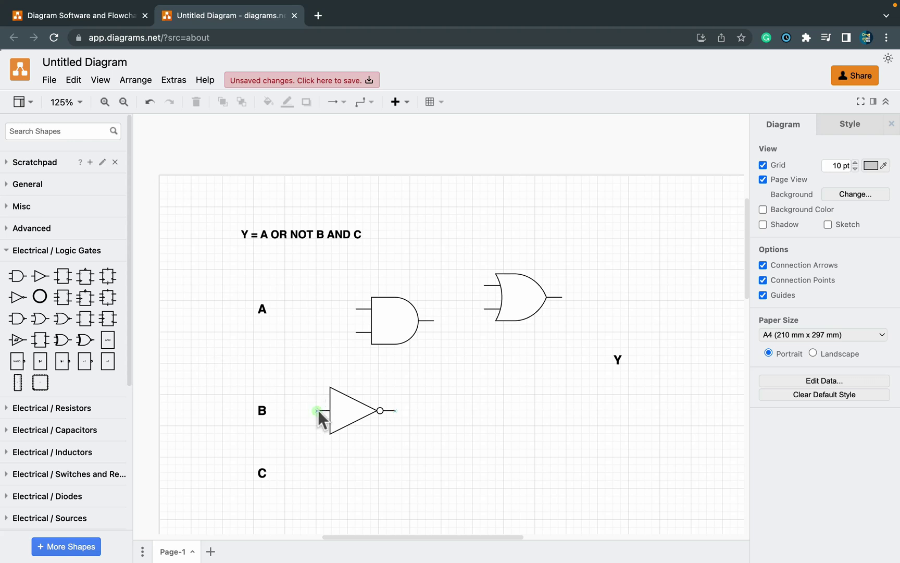
mouse_move(318, 409)
left_click_drag(317, 410, 280, 411)
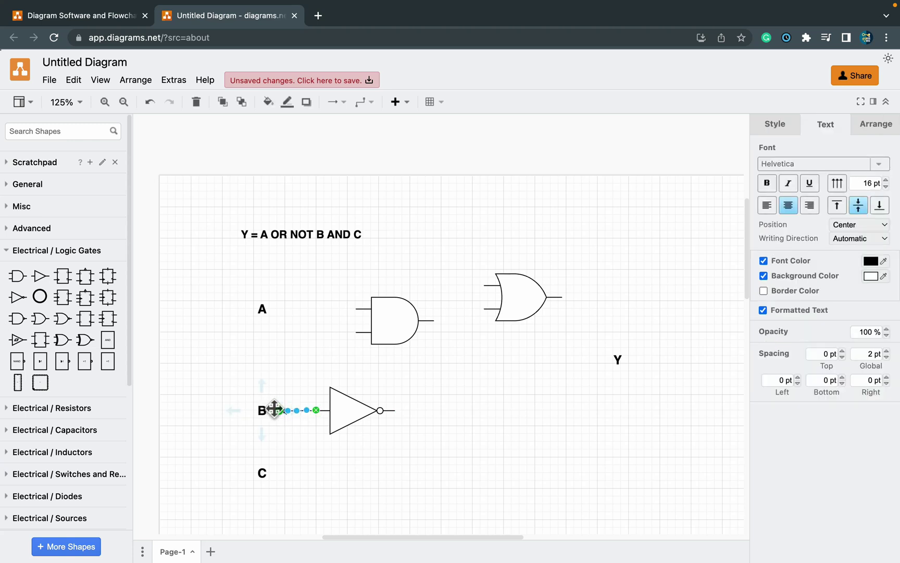
Set the B-to-NOT wire's line end to None
left_click(303, 448)
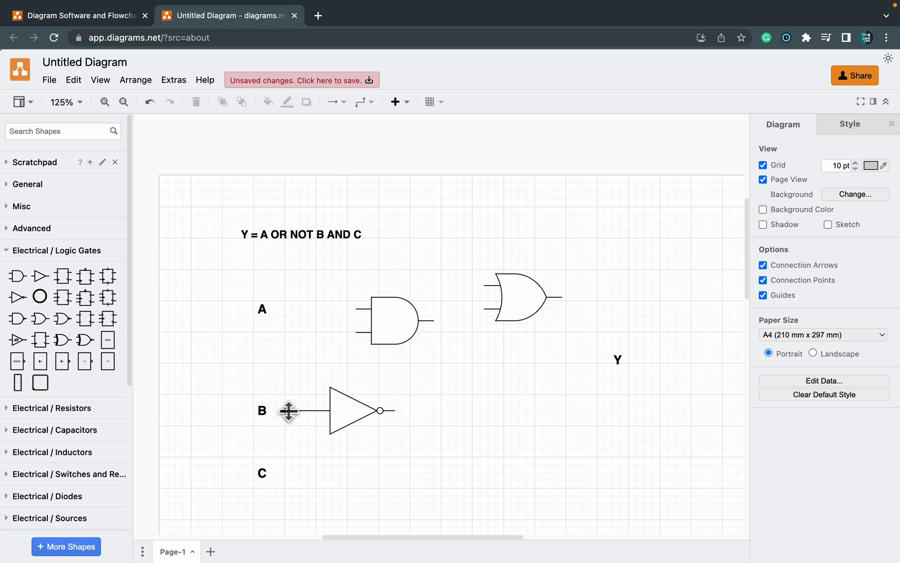
left_click(301, 411)
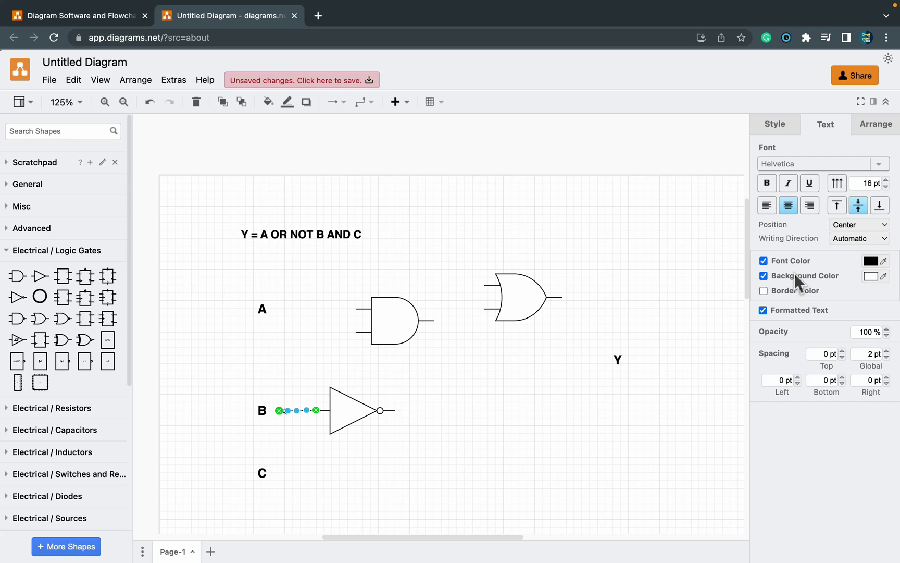
left_click(774, 125)
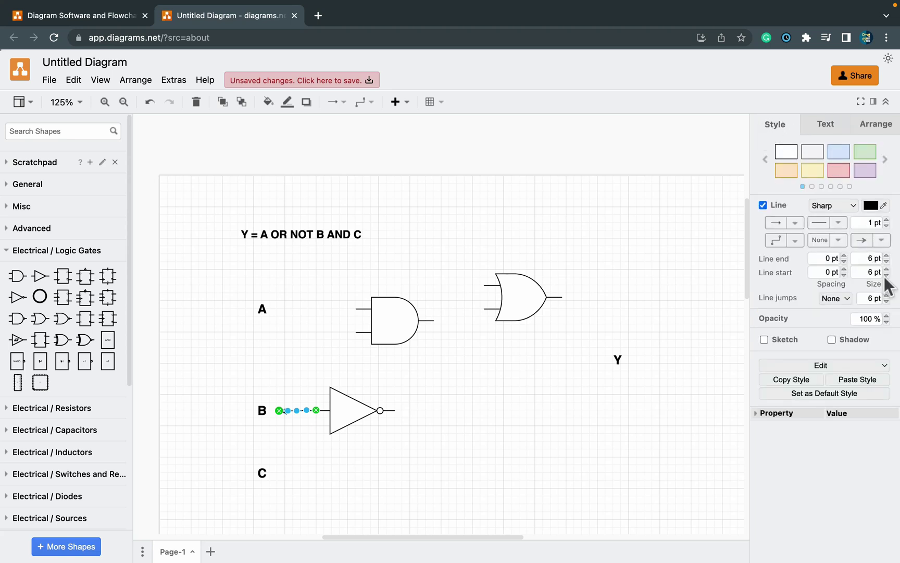
left_click(882, 240)
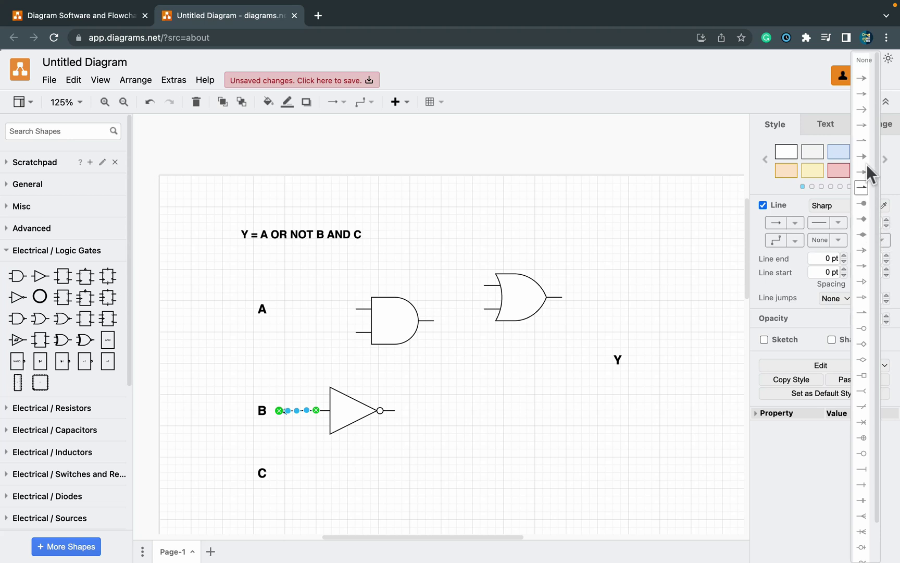
left_click(870, 62)
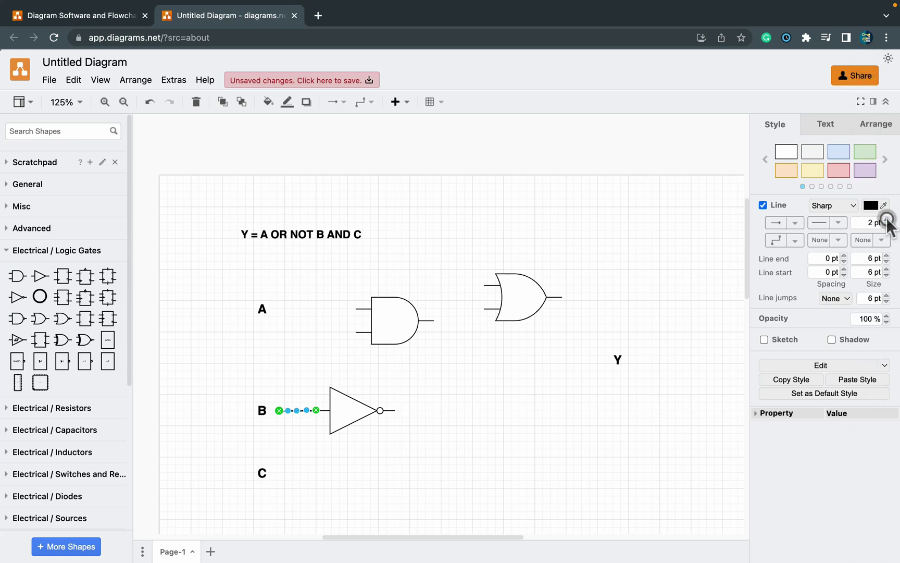
Give the NOT gate's outline a 2 pt line width
left_click(349, 422)
left_click(887, 257)
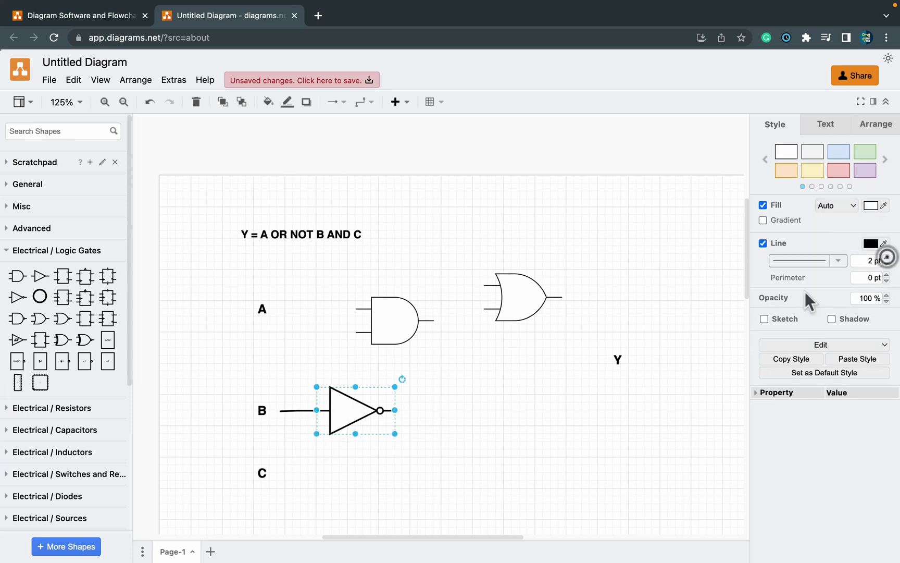
left_click(483, 417)
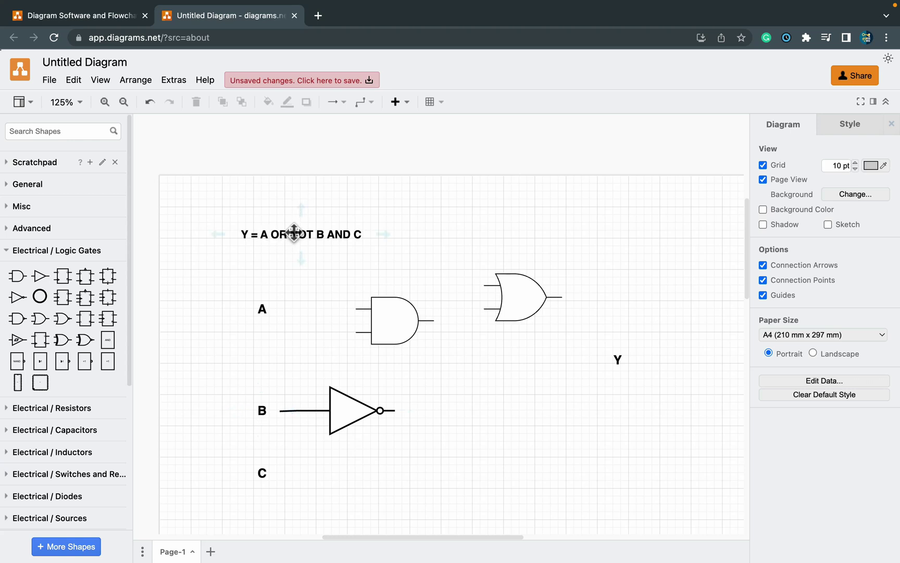
Move the AND gate down to the lower right and place the OR gate beside label A
left_click_drag(383, 316, 584, 461)
left_click_drag(514, 294, 414, 312)
left_click(298, 303)
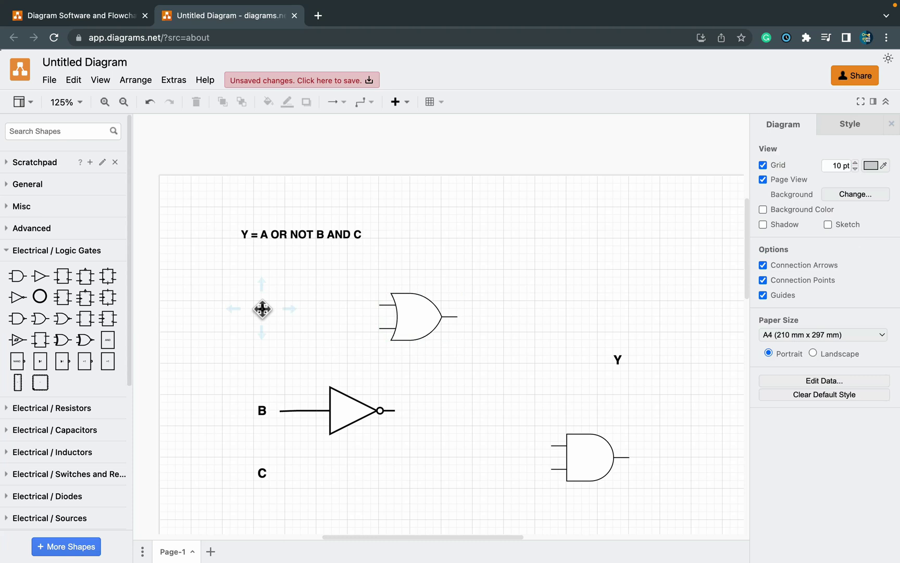
Wire label A and the NOT gate's output into the OR gate's two inputs, then shift the OR gate right
left_click(261, 308)
left_click(337, 336)
left_click_drag(382, 304, 278, 310)
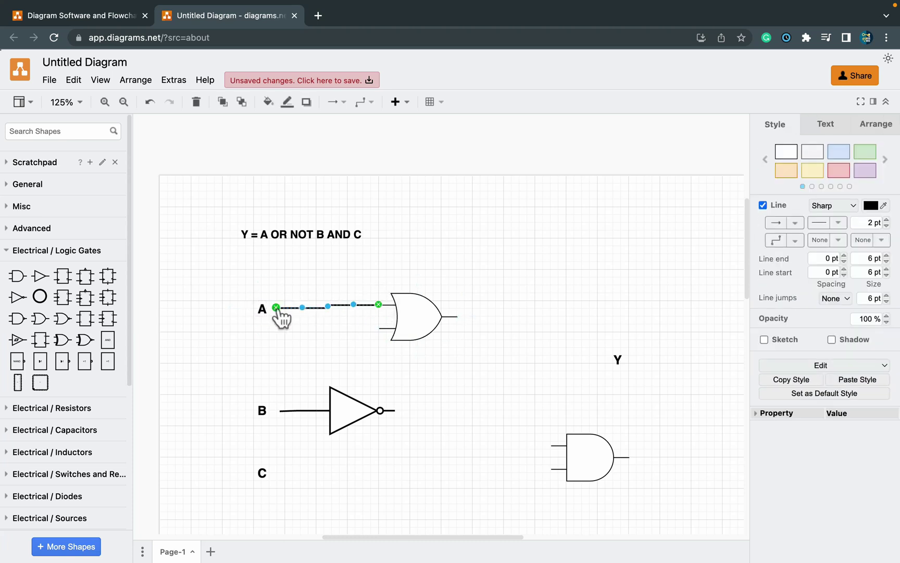
mouse_move(377, 326)
left_mouse_down()
mouse_move(378, 366)
mouse_move(395, 410)
left_mouse_up()
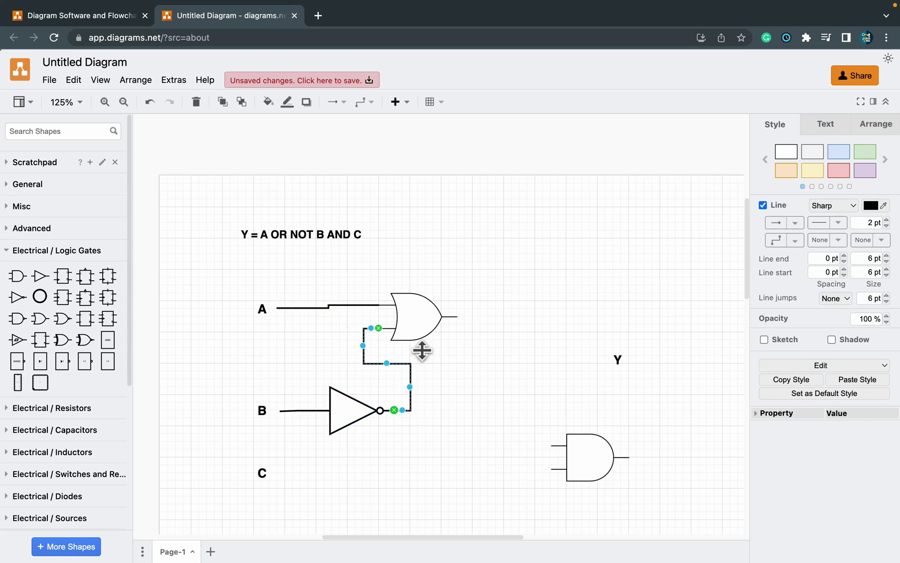
left_click_drag(417, 331, 488, 330)
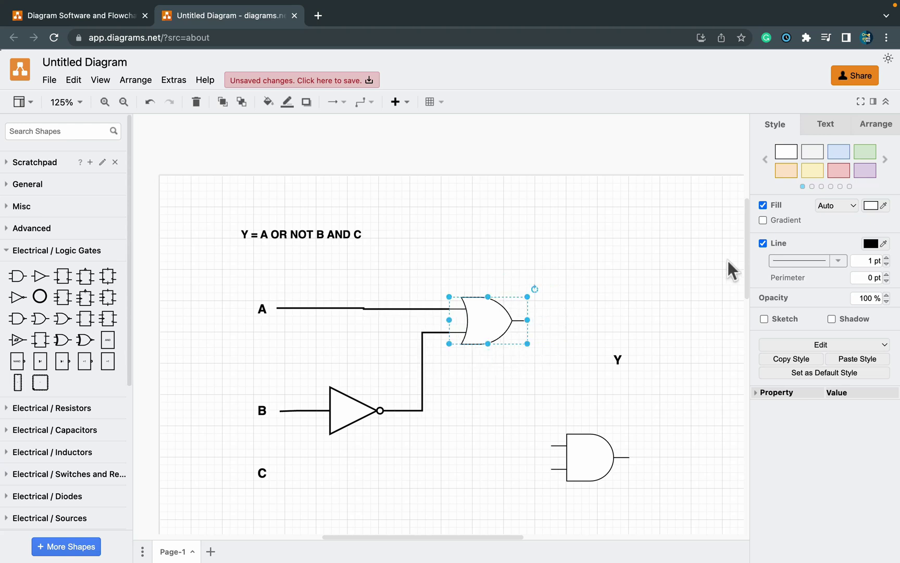
Give the OR gate a 2 pt outline, move Y right and place the AND gate beside it
left_click(887, 257)
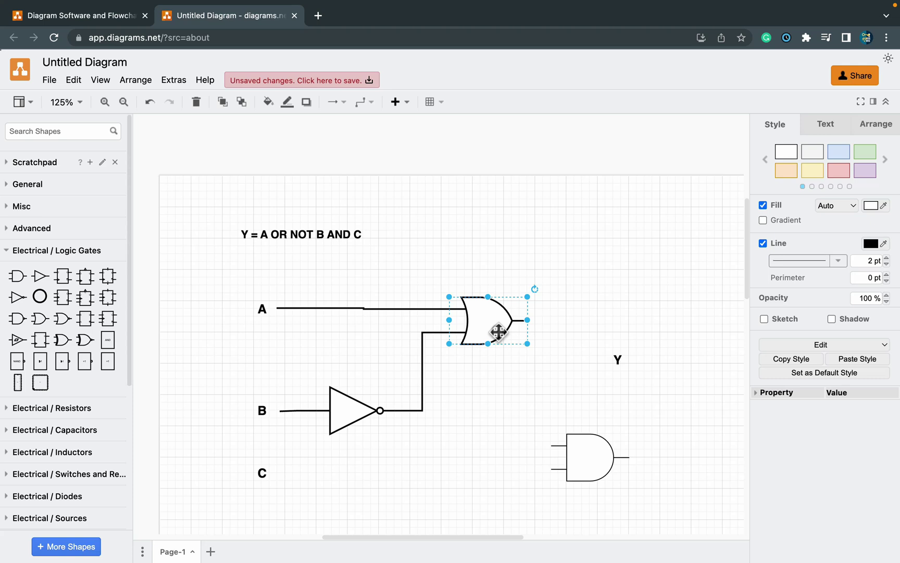
left_click_drag(499, 332, 487, 330)
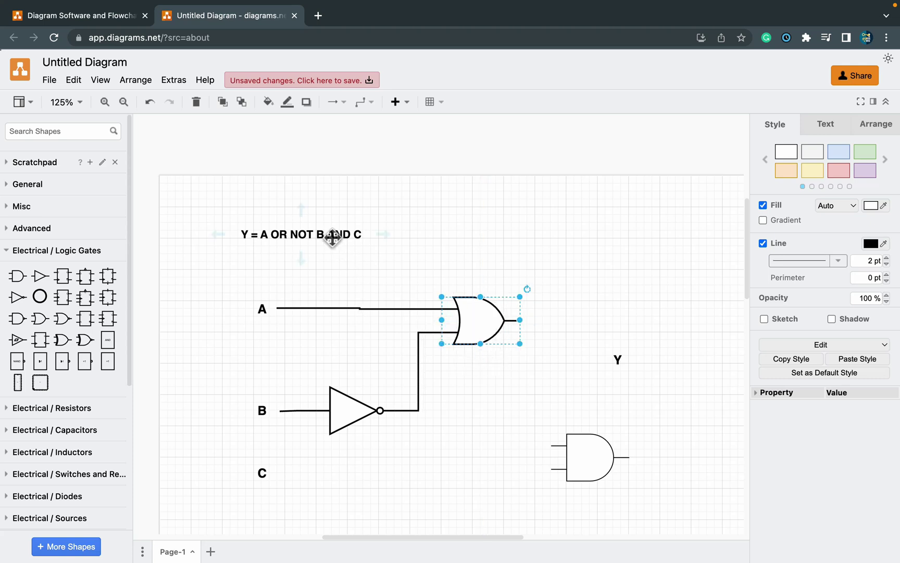
left_click_drag(590, 463, 546, 367)
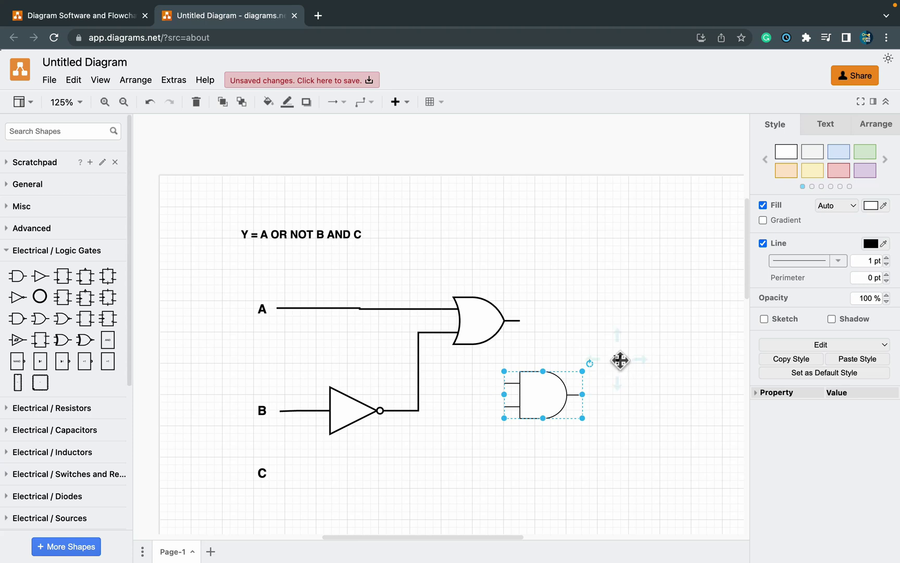
left_click_drag(620, 359, 698, 364)
left_click_drag(538, 401, 617, 364)
Wire the OR output and input C into the AND gate and give it a 2 pt outline
left_click(525, 289)
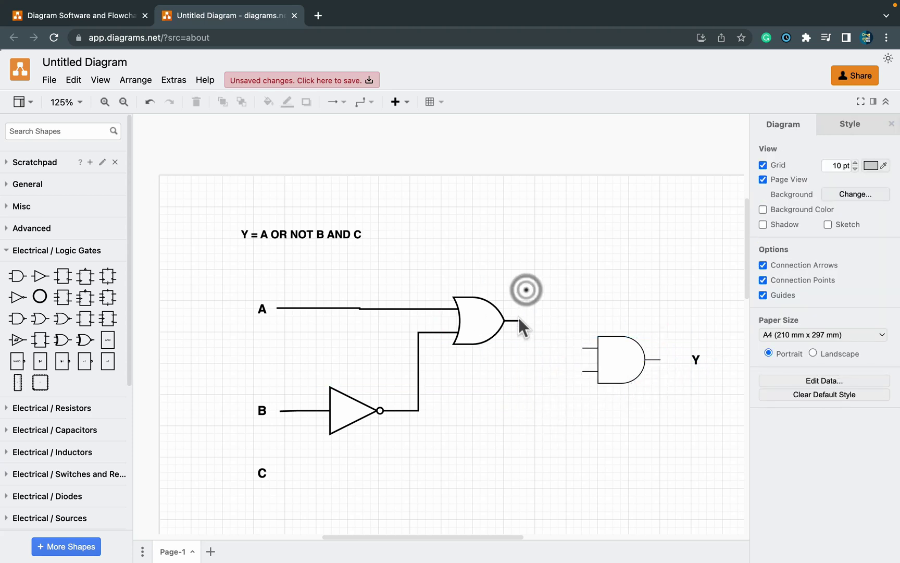
left_click_drag(520, 319, 584, 349)
left_click(615, 354)
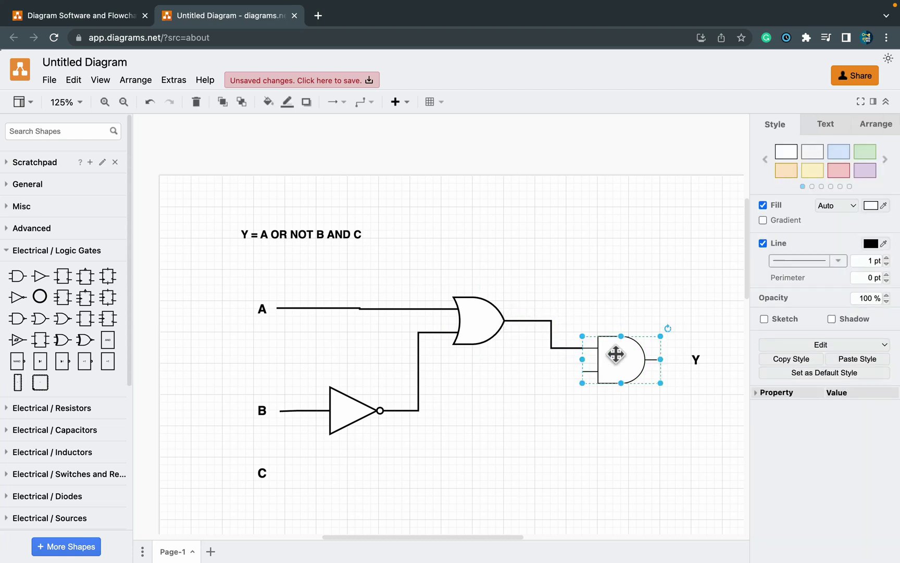
left_click(886, 258)
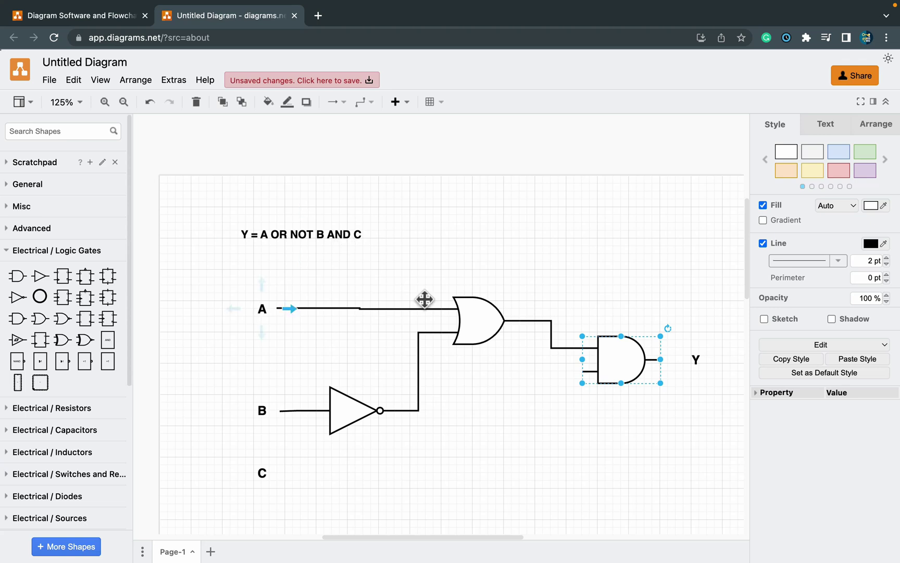
left_click(454, 453)
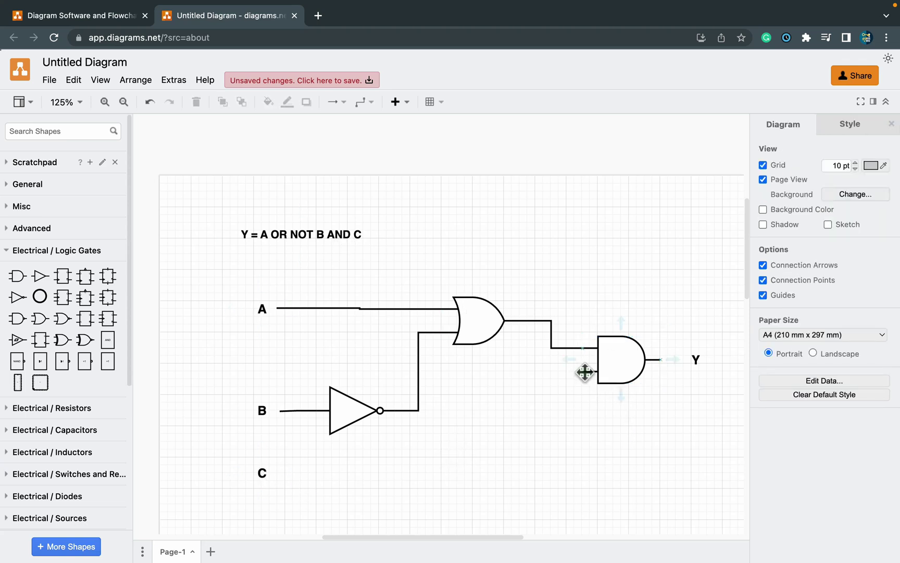
left_click_drag(547, 372, 279, 473)
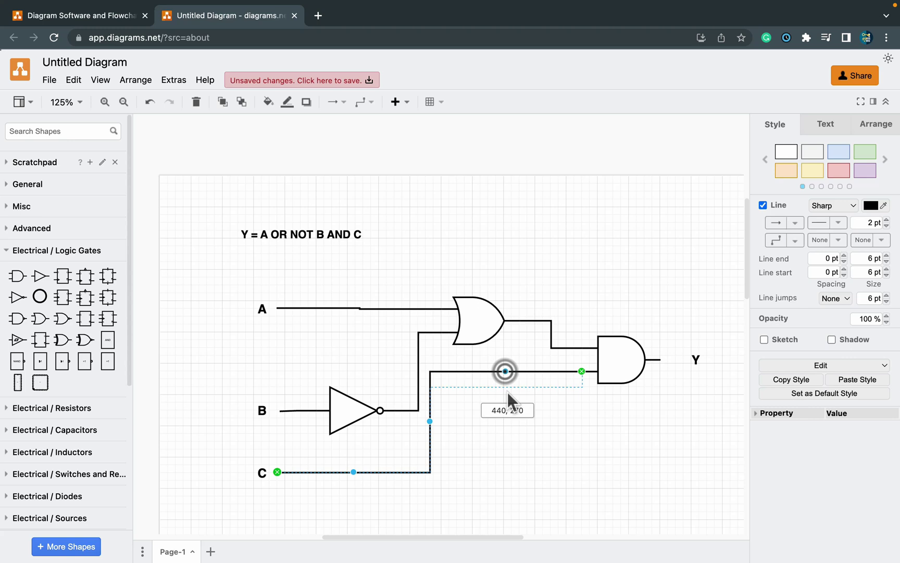
Reroute C's wire lower, connect the AND gate's output to Y, and nudge the equation title down-right
left_click_drag(506, 437, 506, 449)
left_click(603, 447)
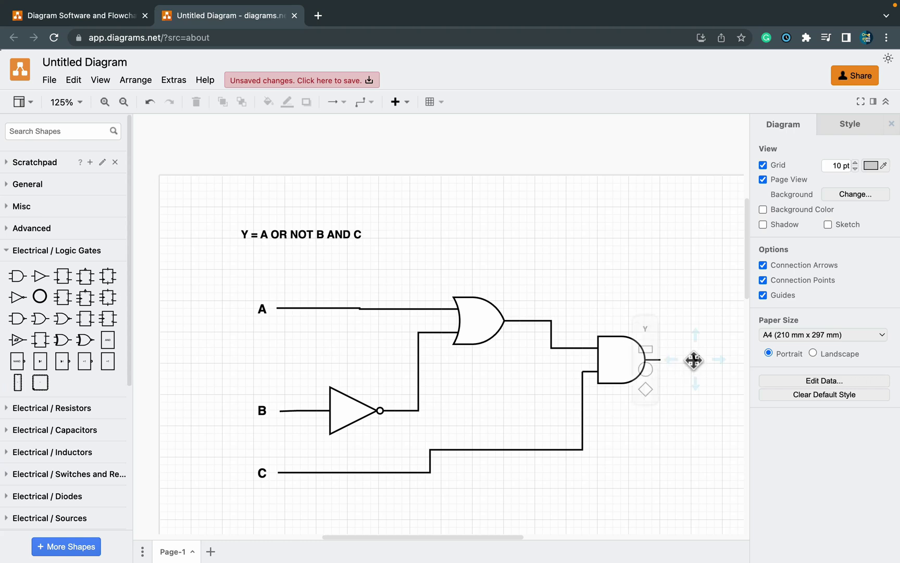
left_click(673, 302)
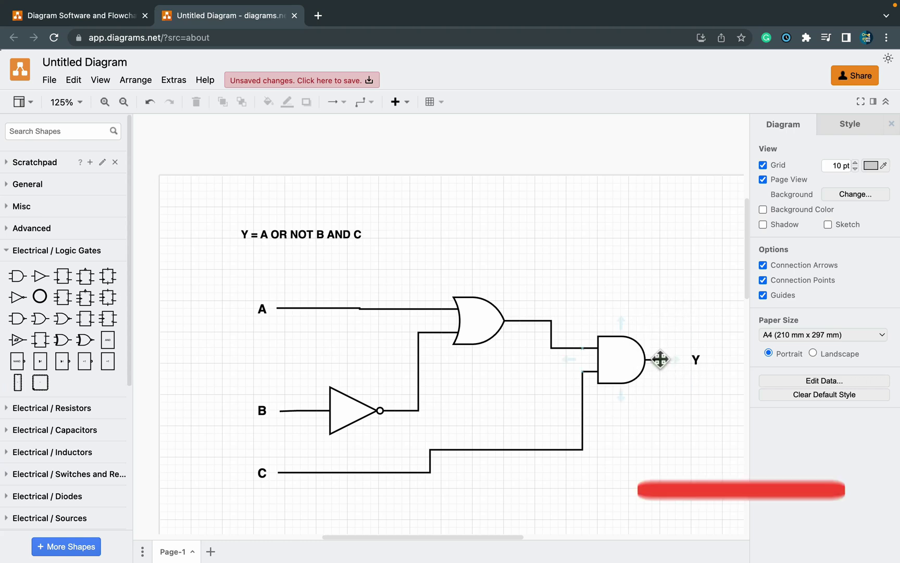
left_click_drag(661, 360, 688, 360)
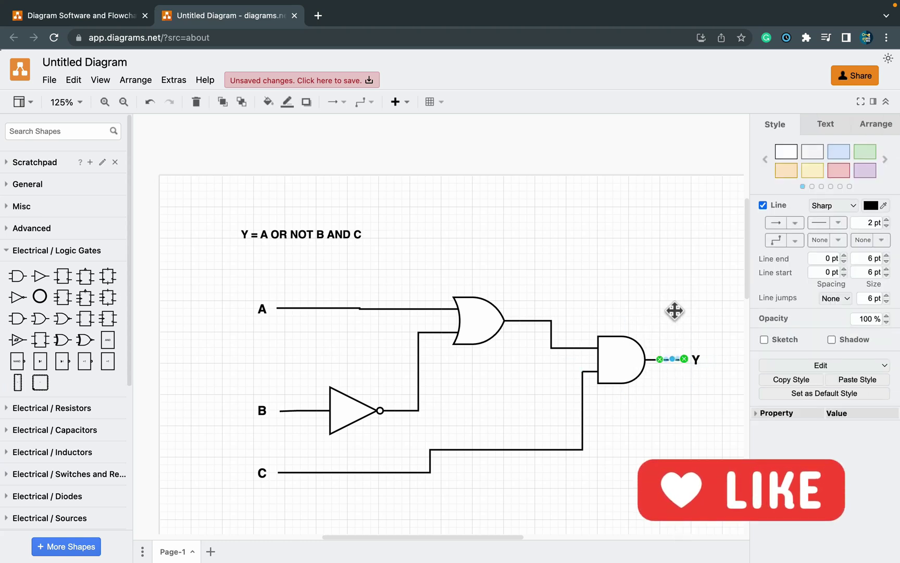
left_click(675, 308)
left_click_drag(352, 236, 358, 260)
left_click(458, 229)
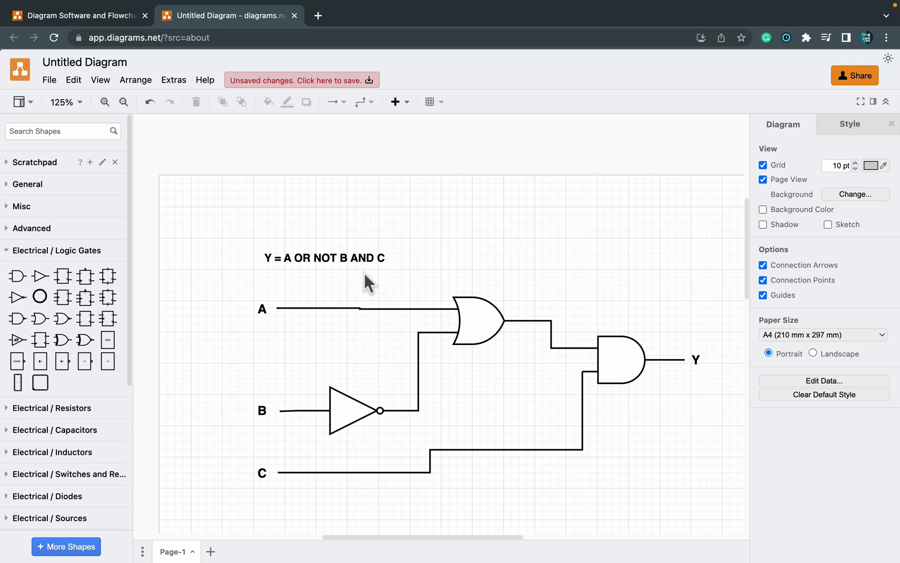
Adjust label A's position and colour the Y in the equation title pink
left_click_drag(266, 312, 266, 309)
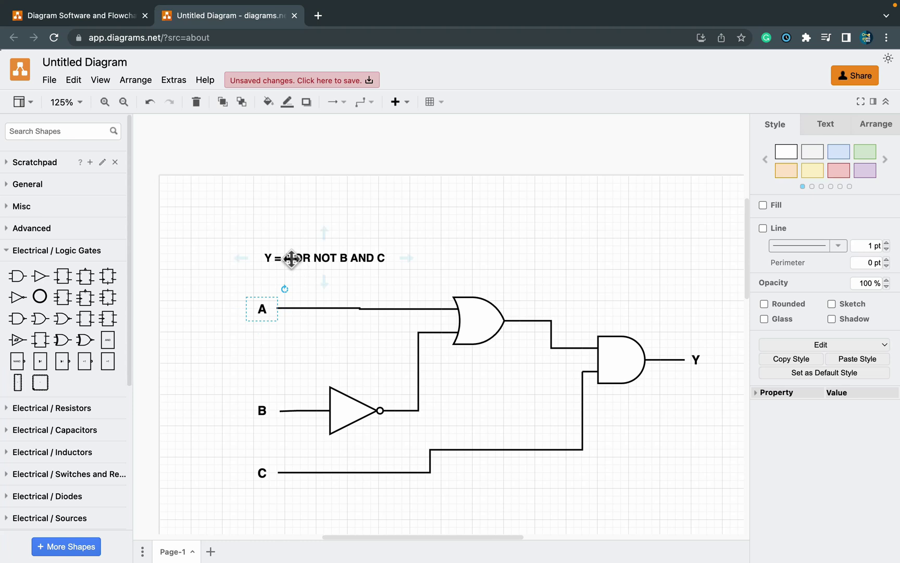
left_click(272, 258)
double_click(267, 257)
left_click(266, 257)
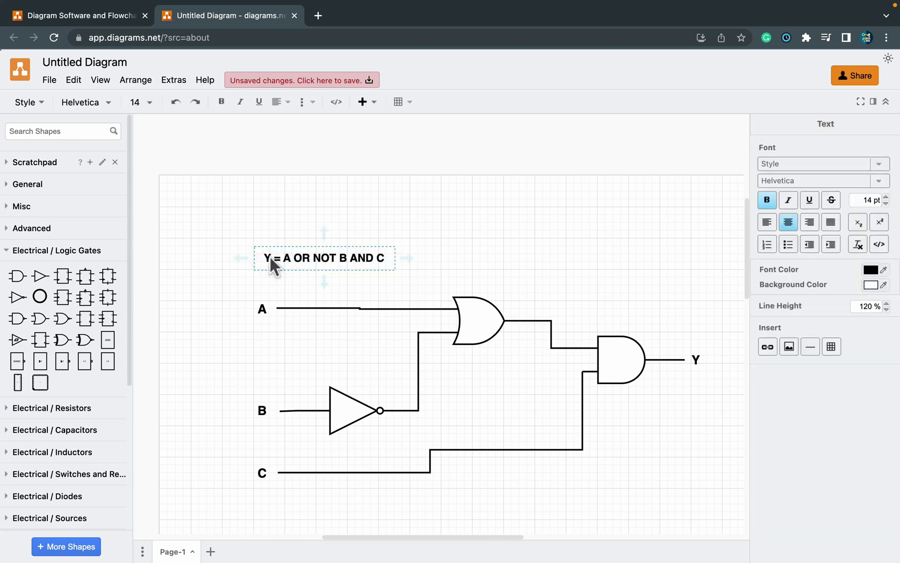
double_click(264, 257)
left_click(870, 270)
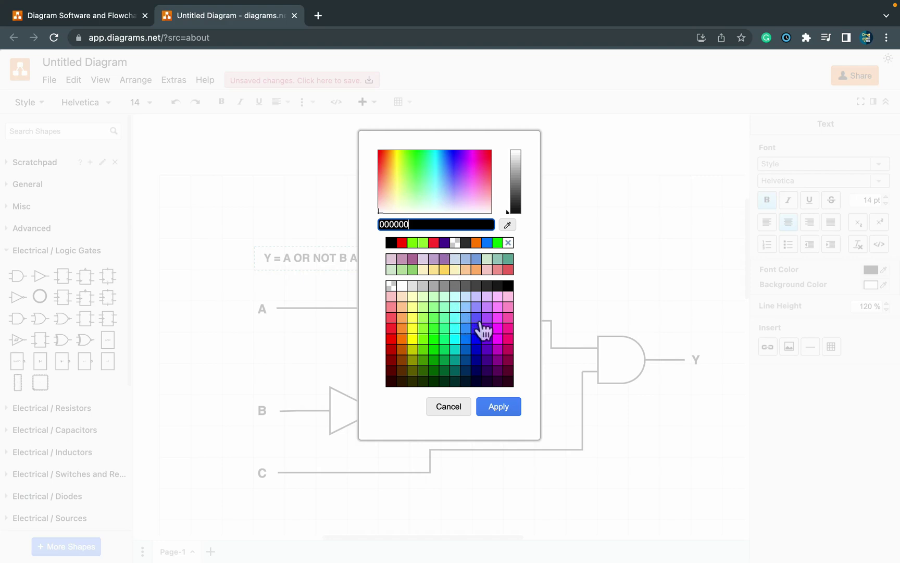
left_click(508, 317)
left_click(498, 406)
Colour NOT B in the equation blue, along with the B label, its wire and the NOT gate
double_click(314, 257)
left_click_drag(314, 257, 345, 261)
left_click(871, 270)
left_click(489, 326)
left_click(499, 406)
left_click(262, 410)
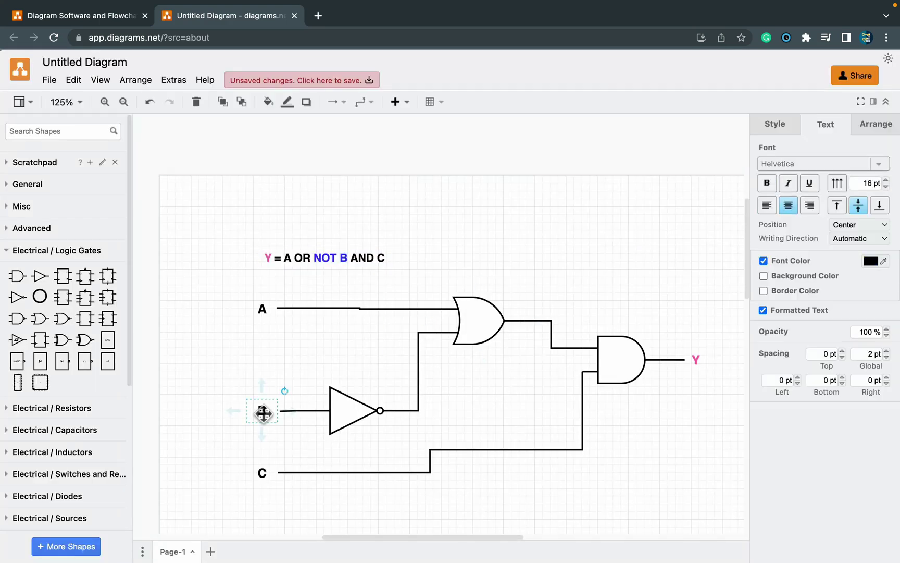
left_click(343, 402, "shift")
left_click(311, 283)
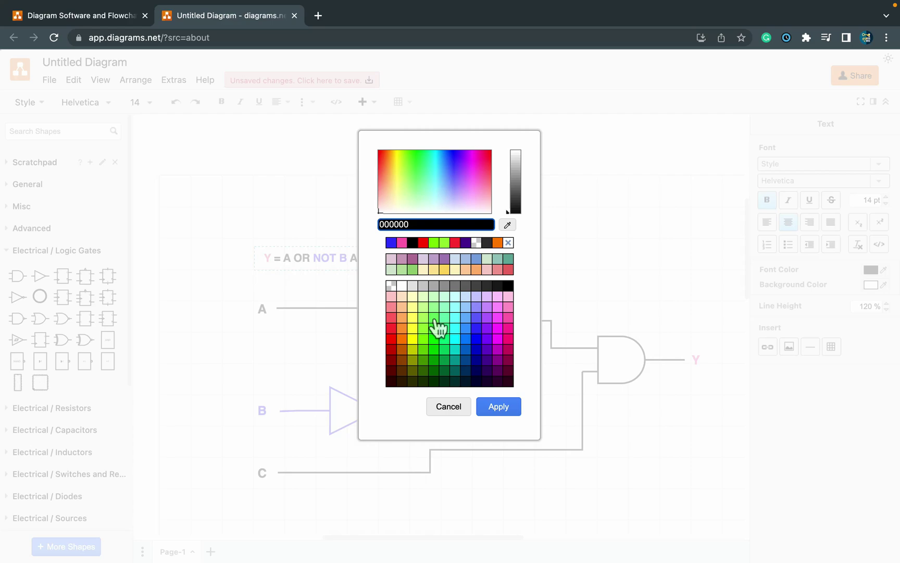
Colour the C label green and the A wire and OR gate red
left_click(437, 327)
left_click(603, 396)
left_click(318, 308)
left_click(870, 203)
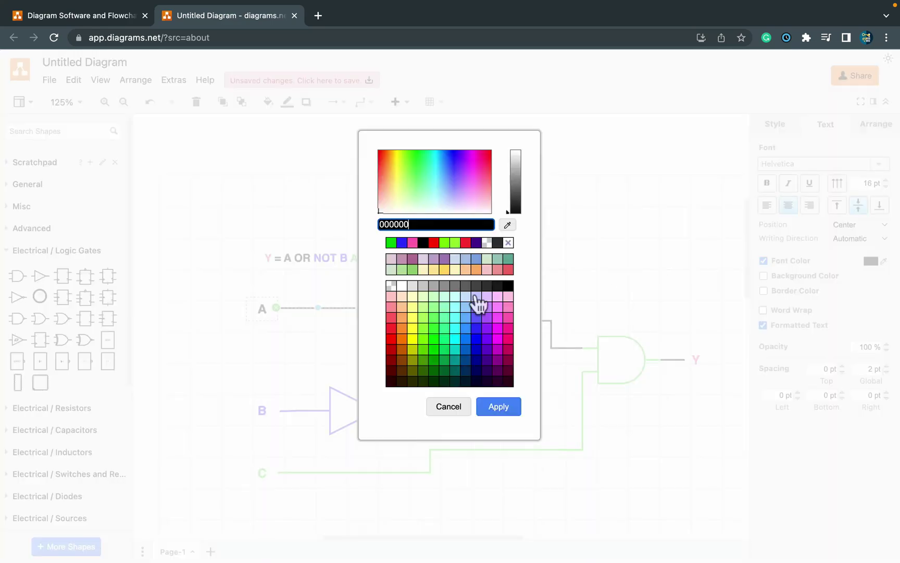
Colour the AND C part of the equation title green
left_click(391, 242)
left_click(543, 318)
double_click(287, 258)
left_click(871, 269)
left_click(433, 355)
left_click(631, 241)
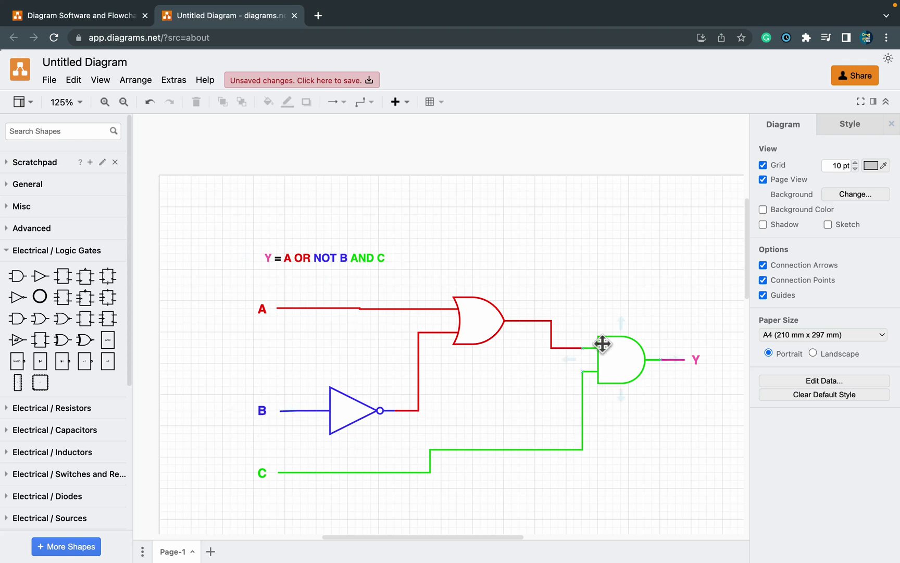
Recolour the wire from the OR gate into the AND gate from red to green
left_click(563, 345)
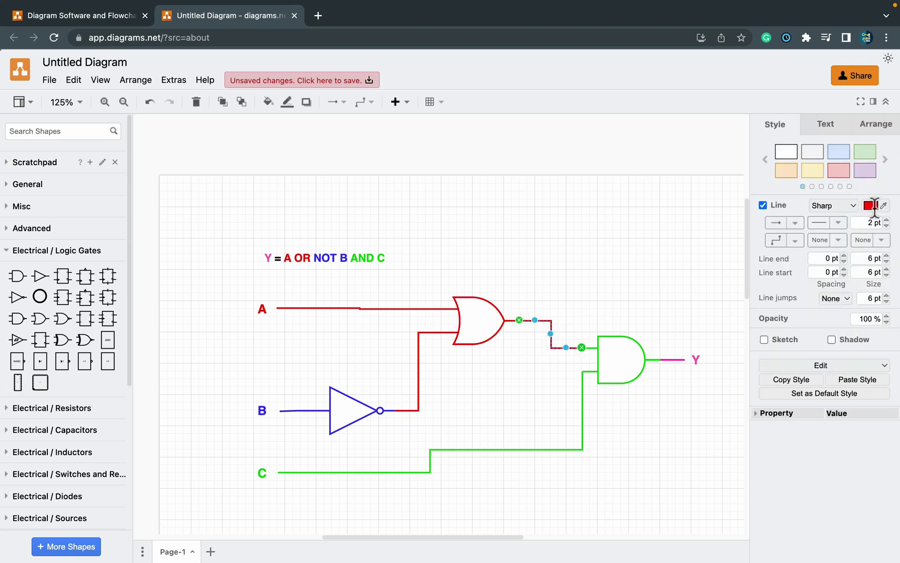
left_click(871, 205)
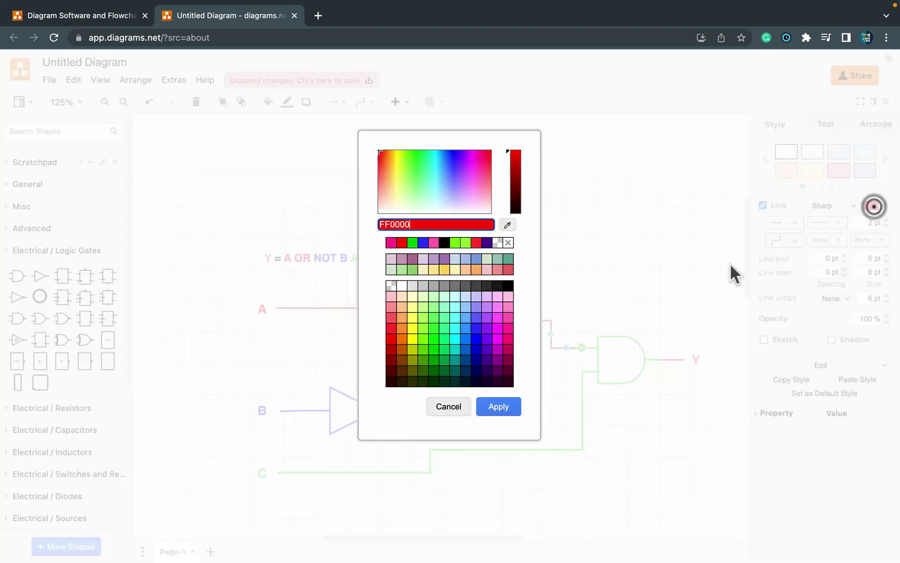
left_click(429, 348)
left_click(499, 407)
left_click(619, 271)
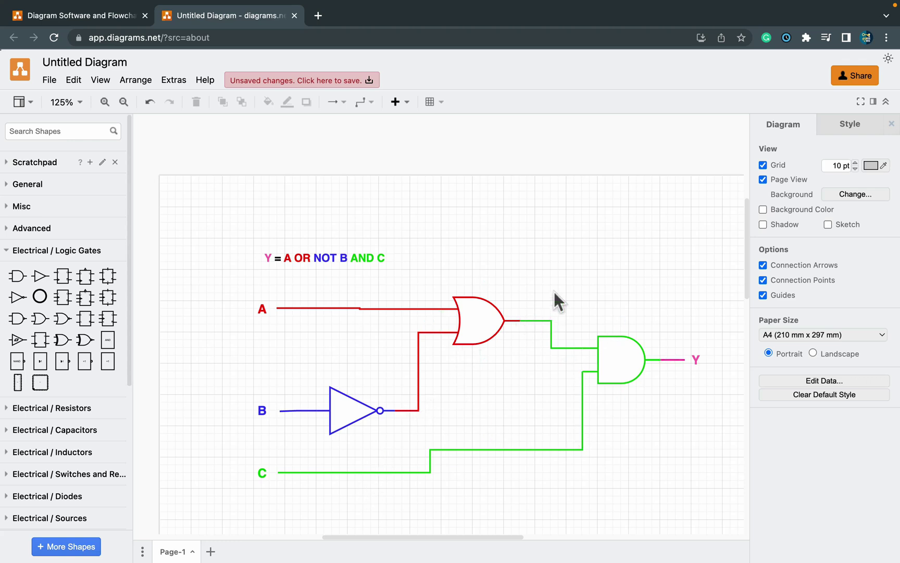
Scroll the canvas down and bring up the table size chooser to insert a 4x9 table
scroll(539, 267, "down", 3)
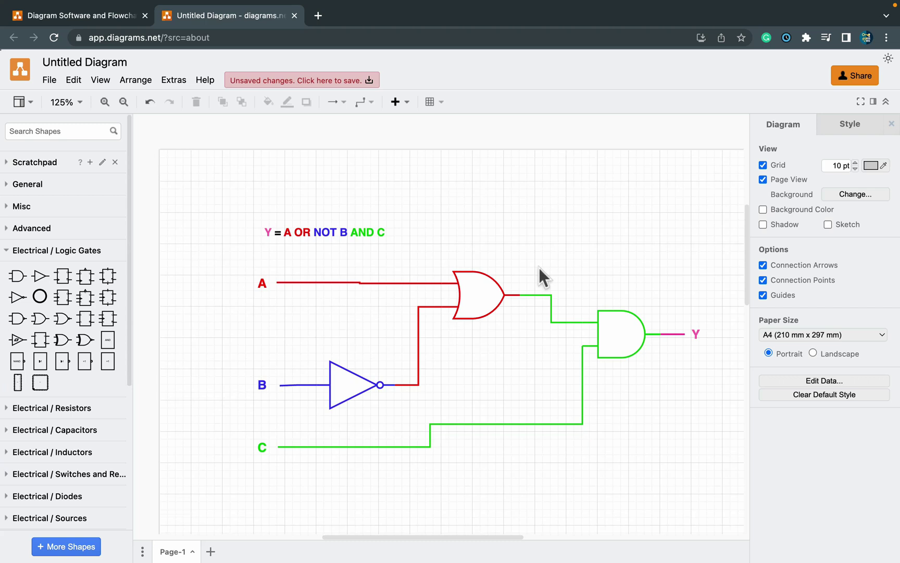
scroll(539, 267, "down", 1)
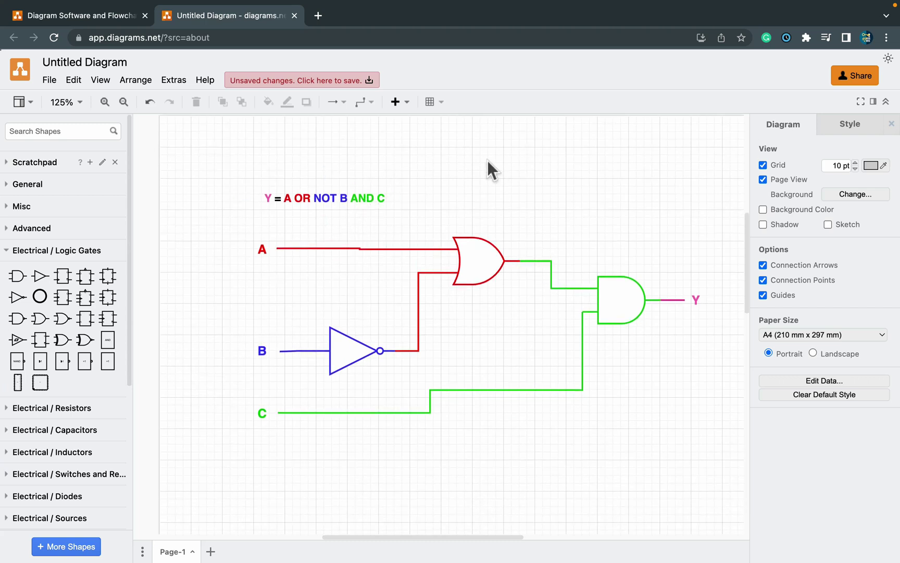
left_click(438, 104)
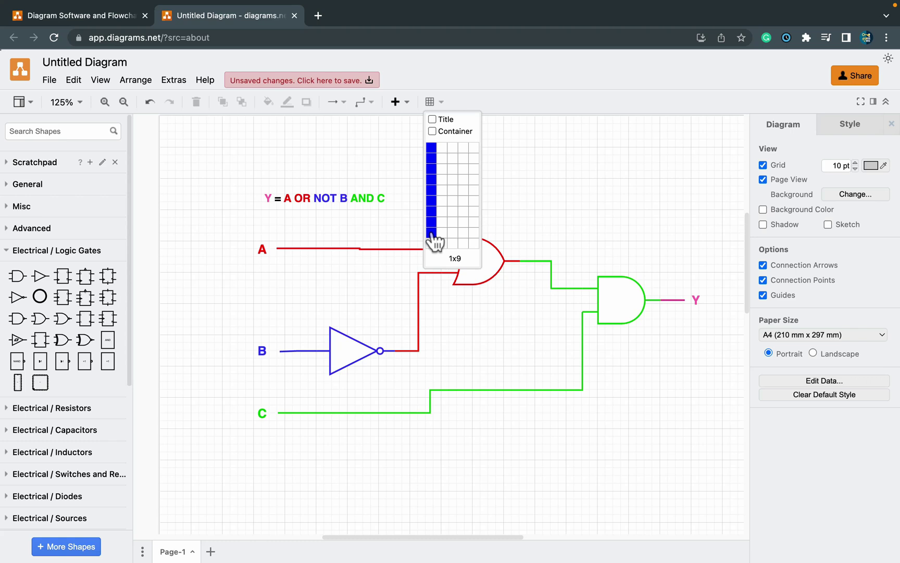
Insert a 4-column by 9-row table and make its grid lines black
left_click(461, 235)
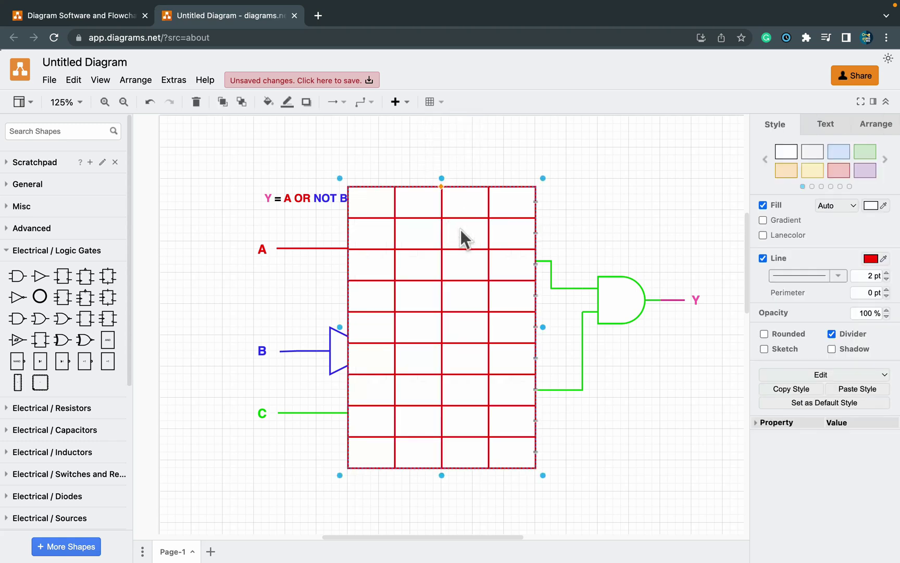
left_click(871, 259)
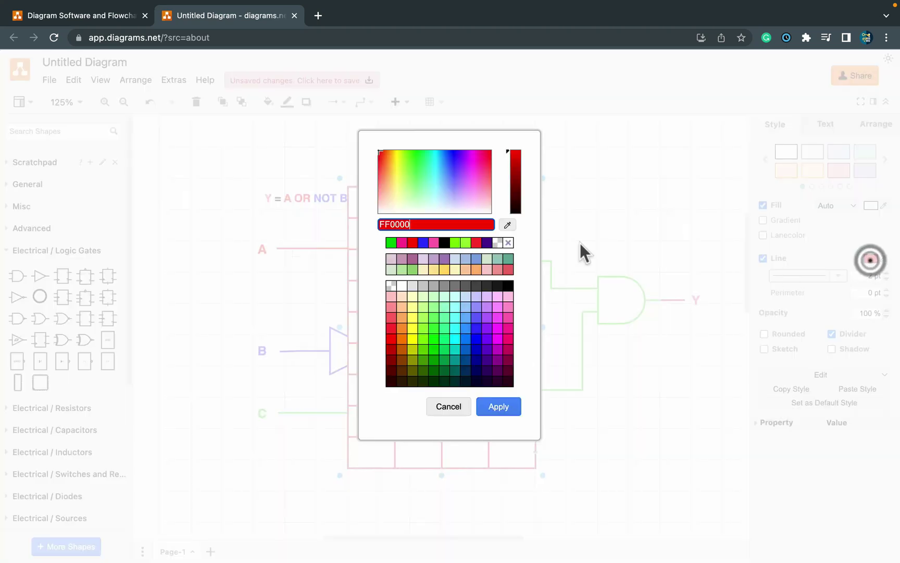
left_click(508, 287)
left_click(514, 407)
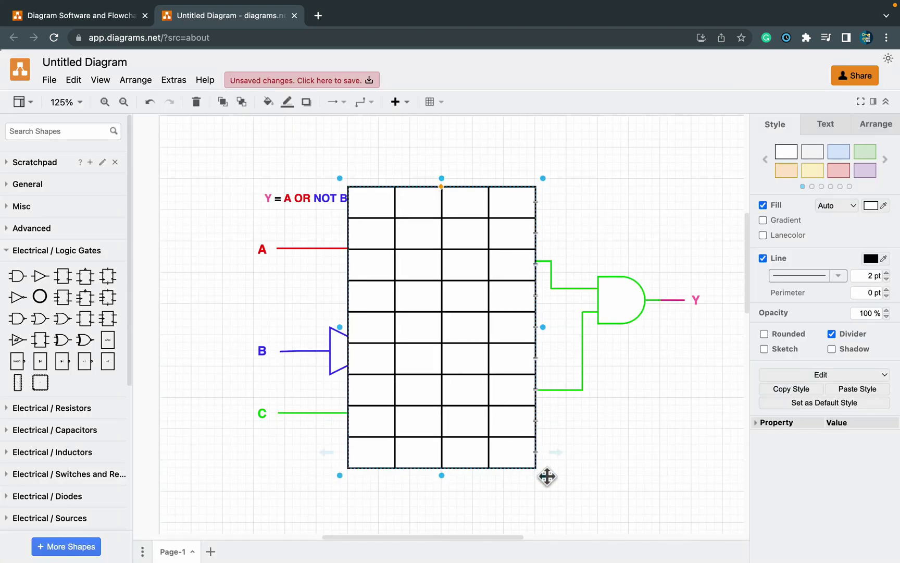
Make the table wider and shorter and move it below the circuit
left_click_drag(543, 475, 622, 392)
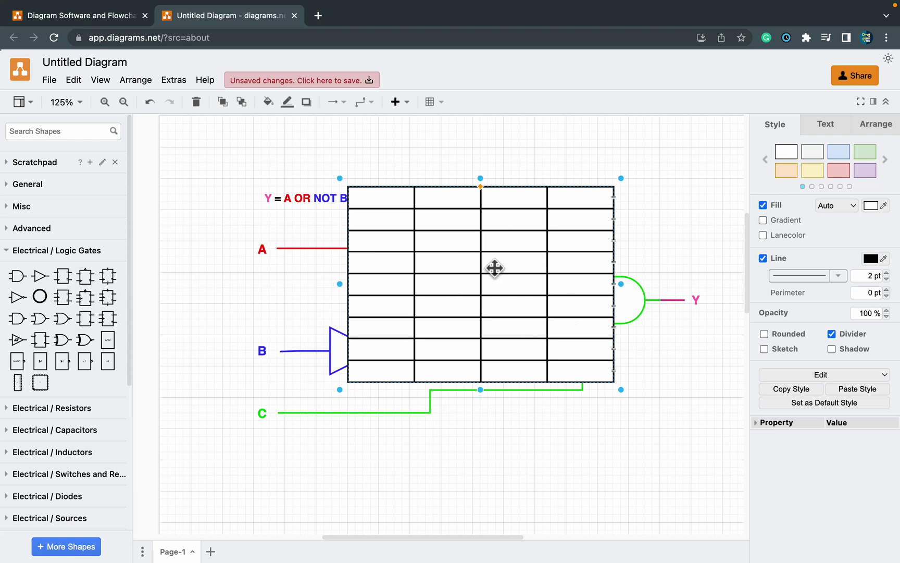
left_click_drag(502, 205, 510, 406)
scroll(508, 408, "down", 5)
left_click_drag(522, 191, 501, 236)
Type the headings A, B, C and Y into the four header cells
double_click(385, 247)
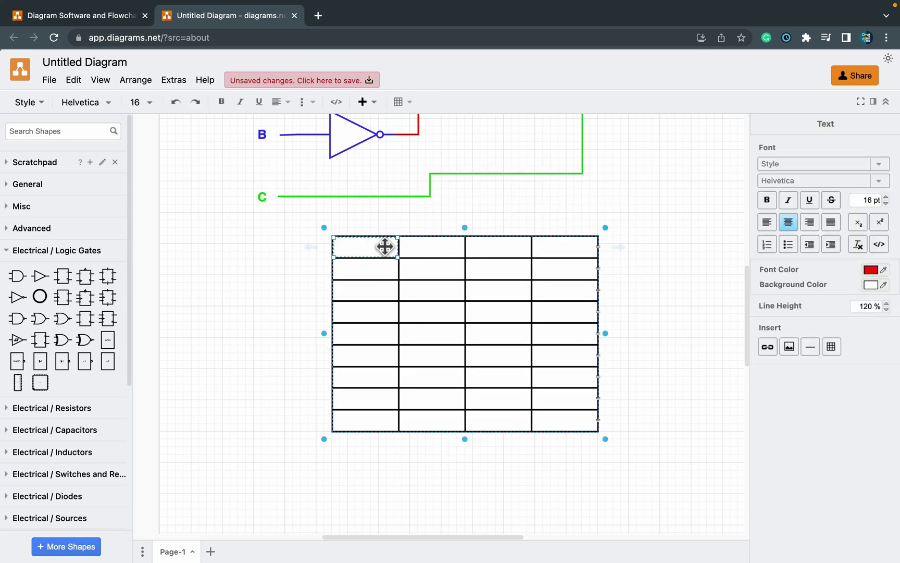
type("A")
left_click(428, 241)
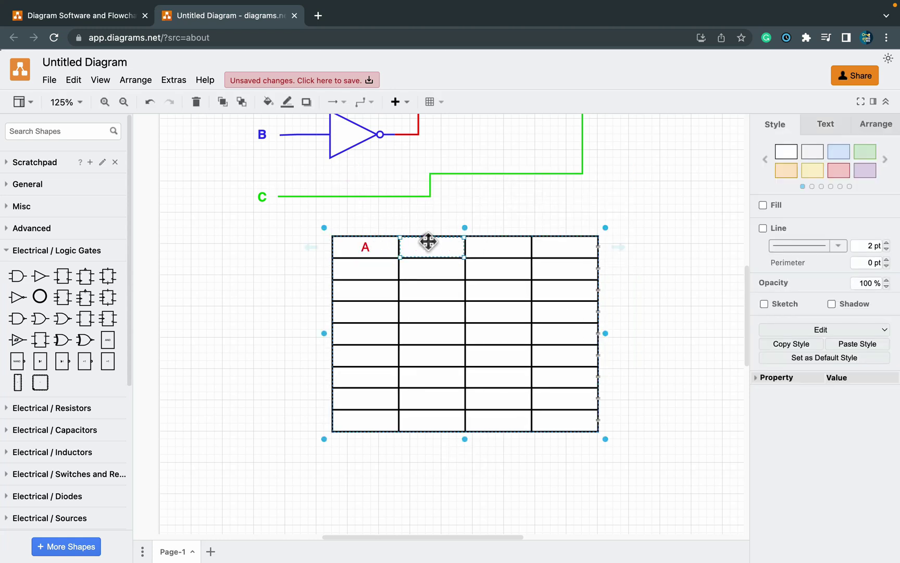
double_click(427, 241)
type("B")
left_click(493, 247)
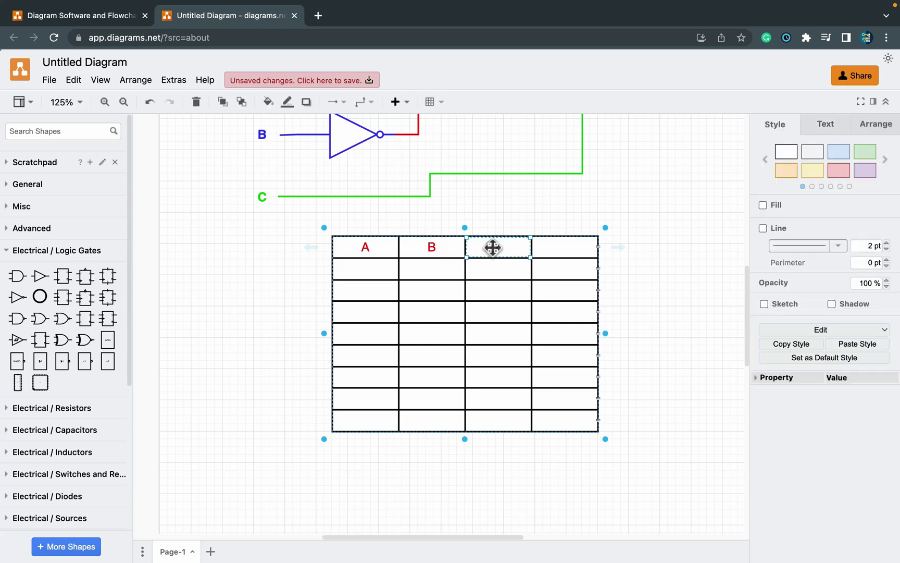
double_click(483, 244)
type("C")
left_click(565, 244)
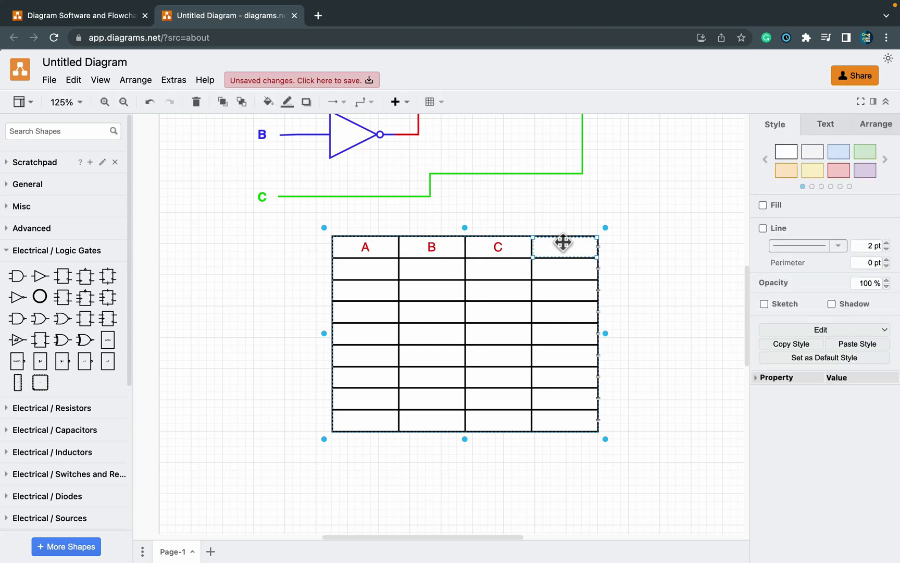
double_click(564, 242)
type("Y")
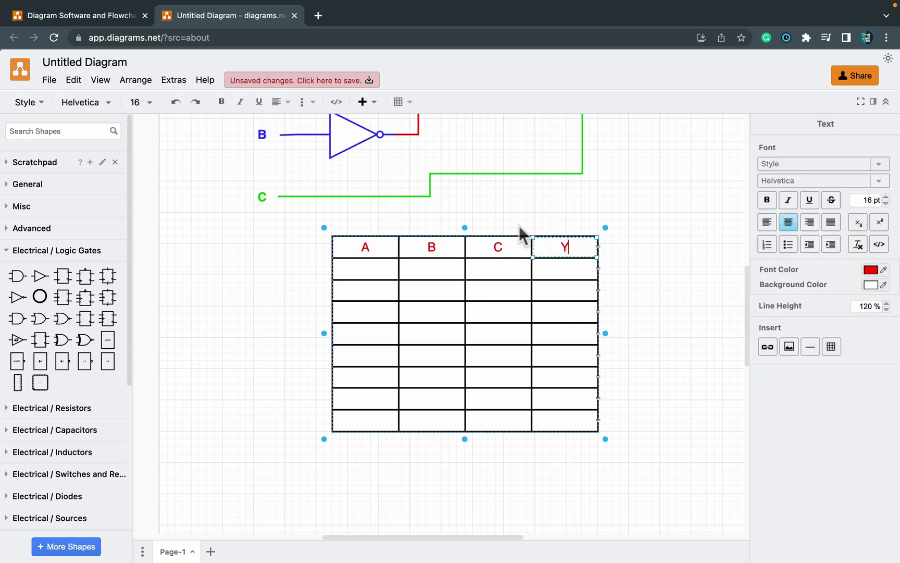
Style the header row with black heading text and a light grey fill
left_click(432, 249)
left_click(472, 245, "shift")
left_click(565, 245, "shift")
left_click(825, 123)
left_click(868, 258)
left_click(392, 242)
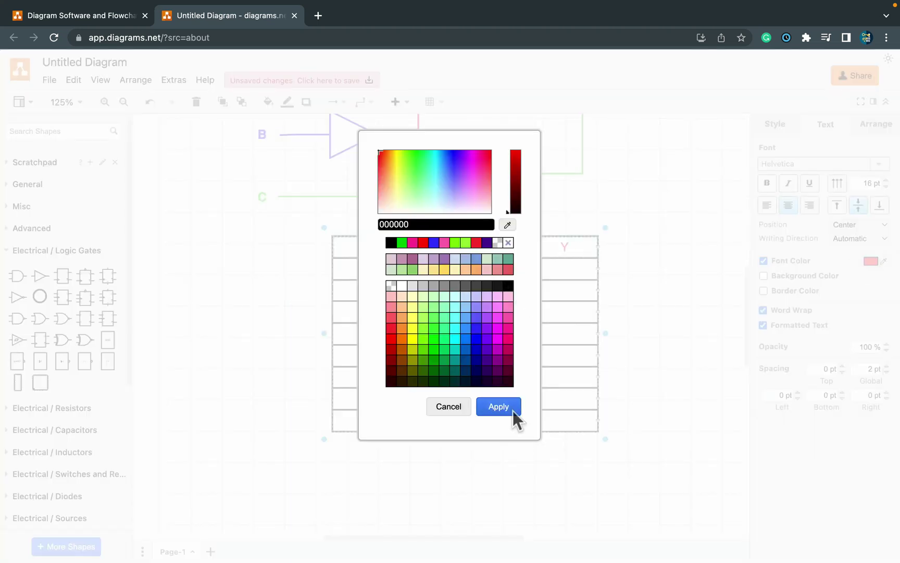
left_click(513, 412)
left_click(776, 124)
left_click(764, 205)
left_click(662, 203)
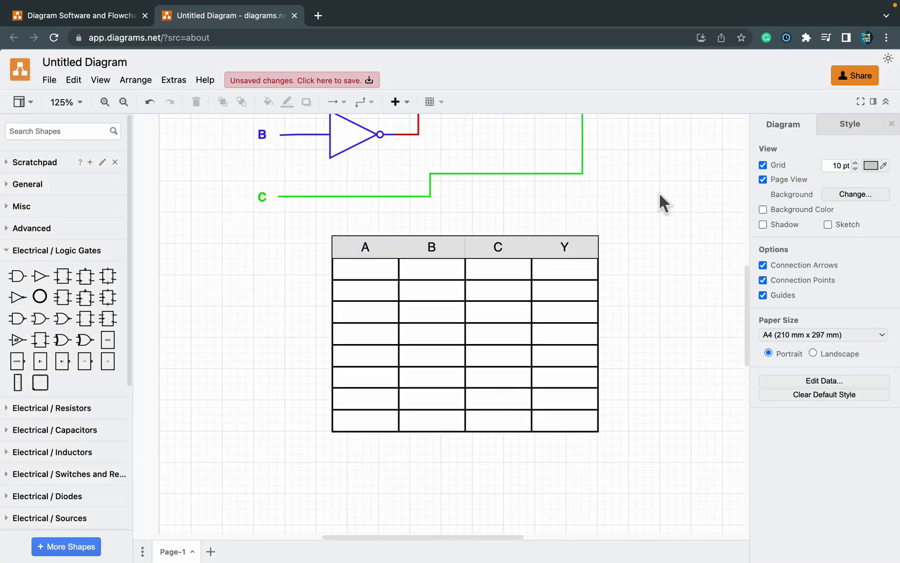
Fill the data rows with the 1/0 input combinations for A, B and C
scroll(521, 271, "up", 3)
left_click(376, 341)
double_click(376, 341)
type("1\t1\t1\t\t")
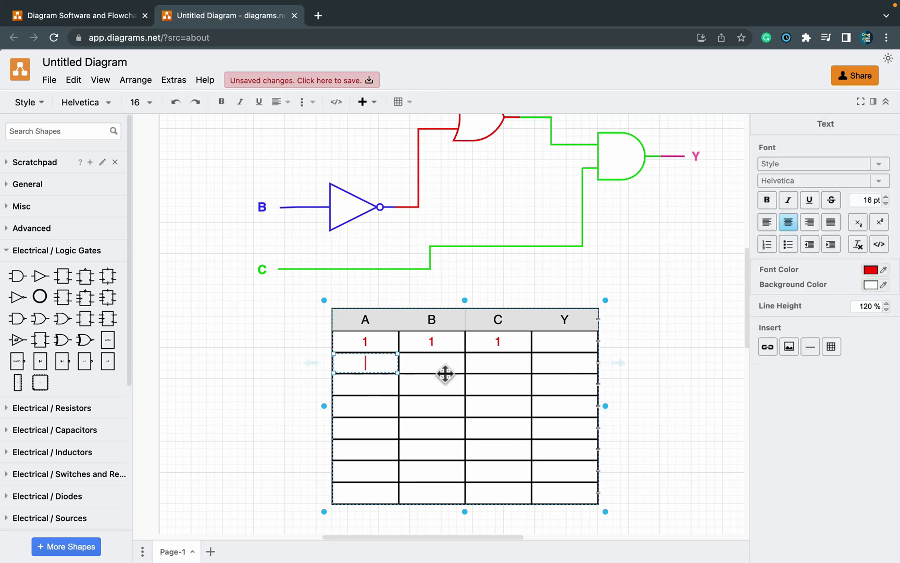
type("1\t1\t0\t\t1\t0")
key("Tab")
type("0")
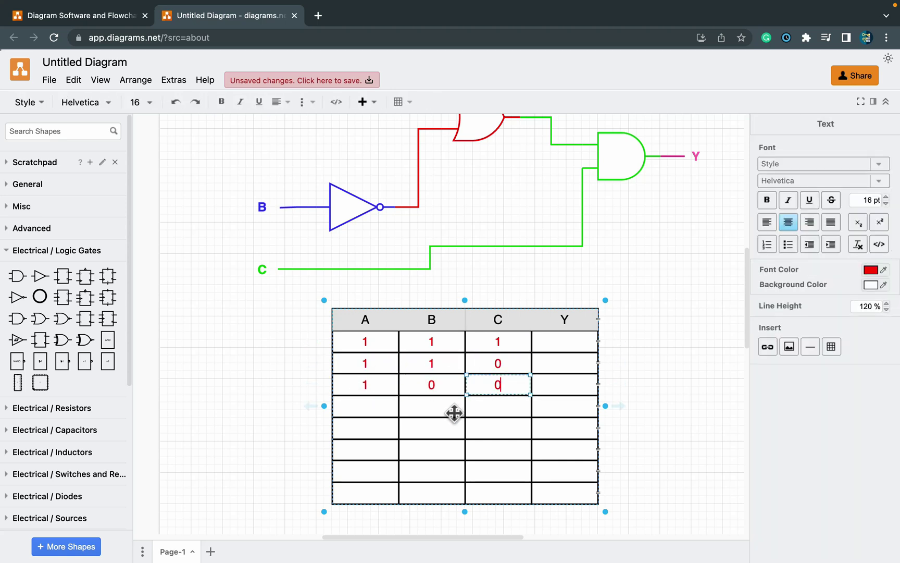
key("Tab")
key("Tab")
type("0")
key("Tab")
type("0")
key("Tab")
type("0")
key("Tab")
key("Tab")
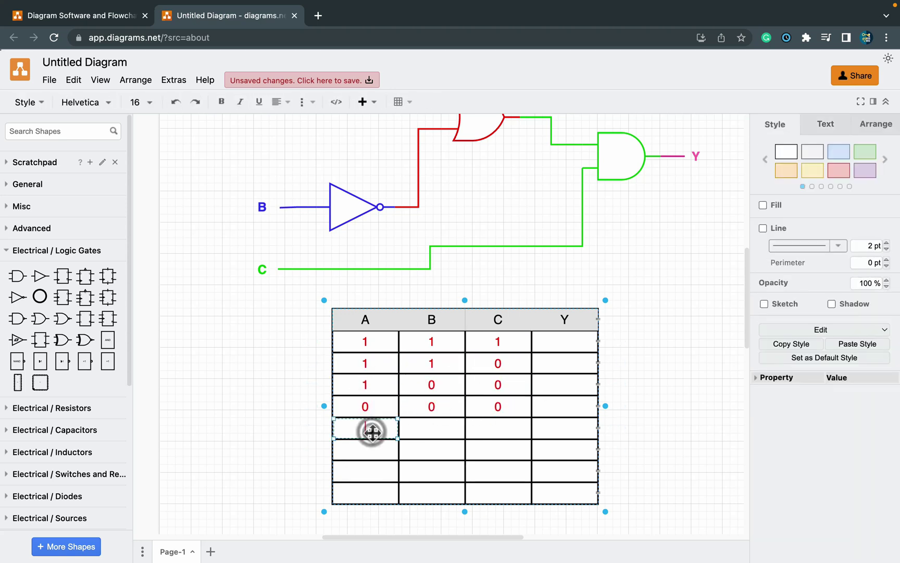
type("0")
key("Tab")
type("0\t1\t\t0\t1\t1\t\t")
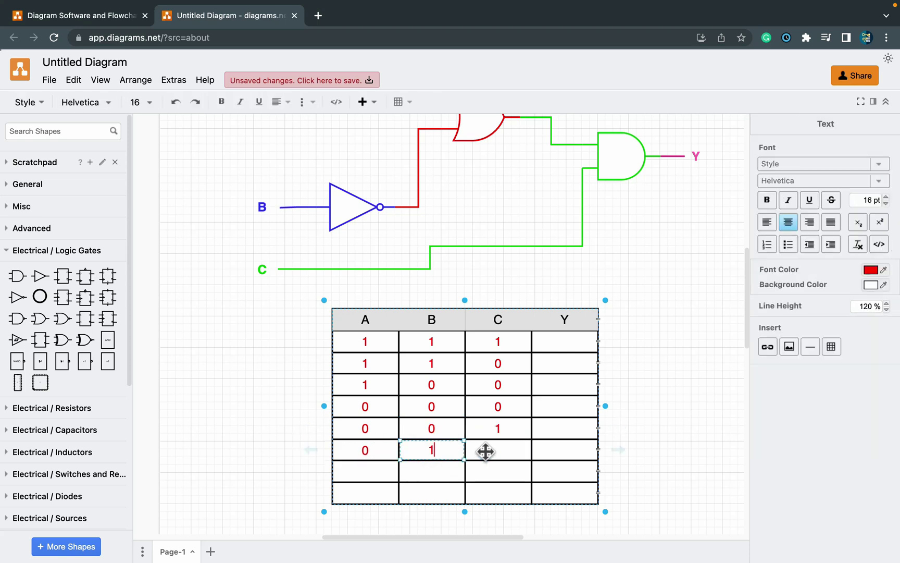
type("0\t1\t0\t\t")
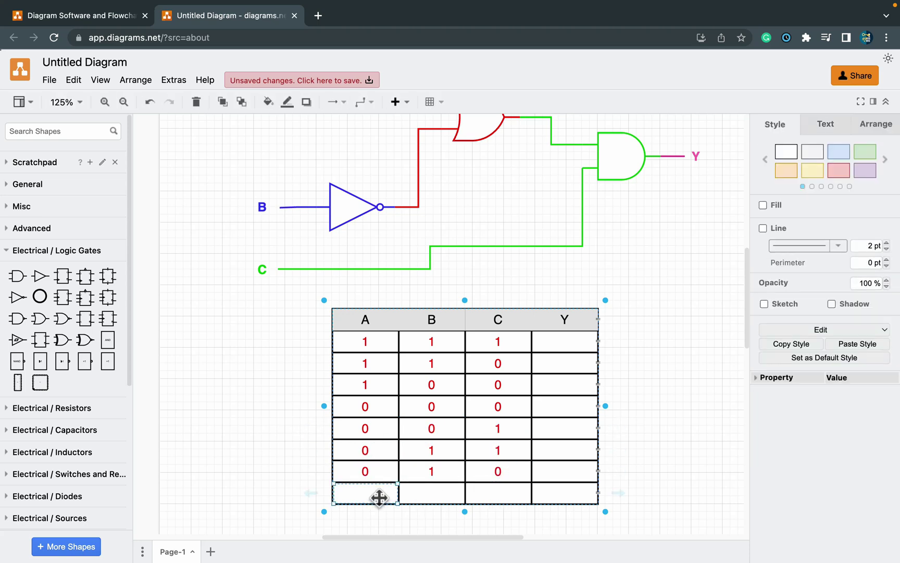
type("1\t0\t1")
Move the 1 1 1 row to sixth place, set the table font to black, and shift the table left
left_click_drag(375, 341, 486, 460)
left_click(506, 282)
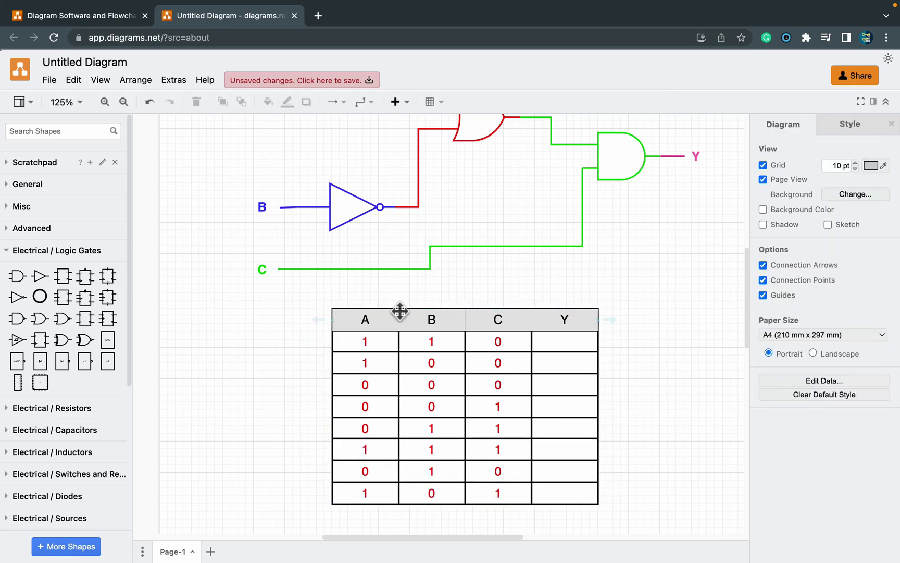
left_click(399, 311)
left_click(872, 261)
left_click(508, 408)
left_click_drag(415, 311, 398, 324)
Shorten the header row and reposition the truth table just below the circuit near the C wire
scroll(400, 337, "up", 3)
left_click(398, 410)
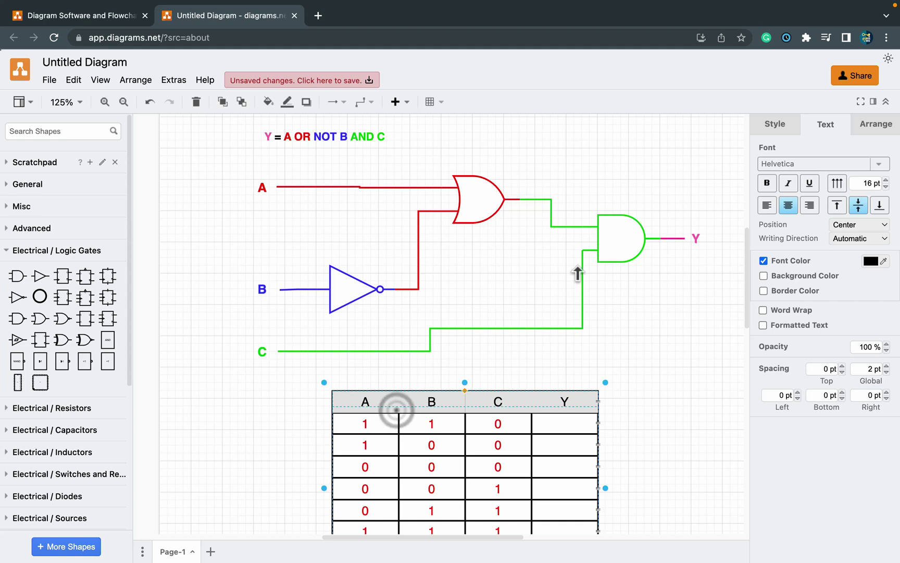
left_click_drag(578, 272, 575, 326)
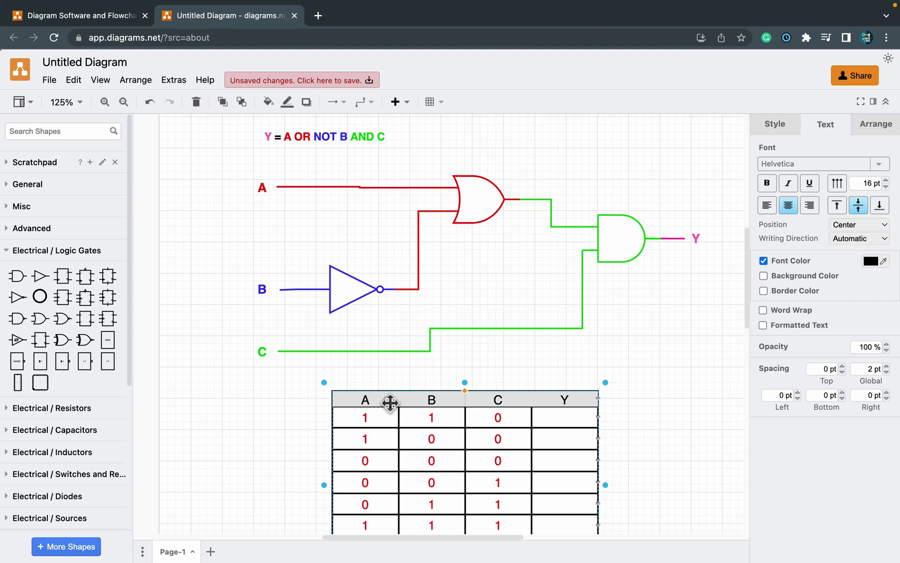
left_click_drag(389, 402, 523, 336)
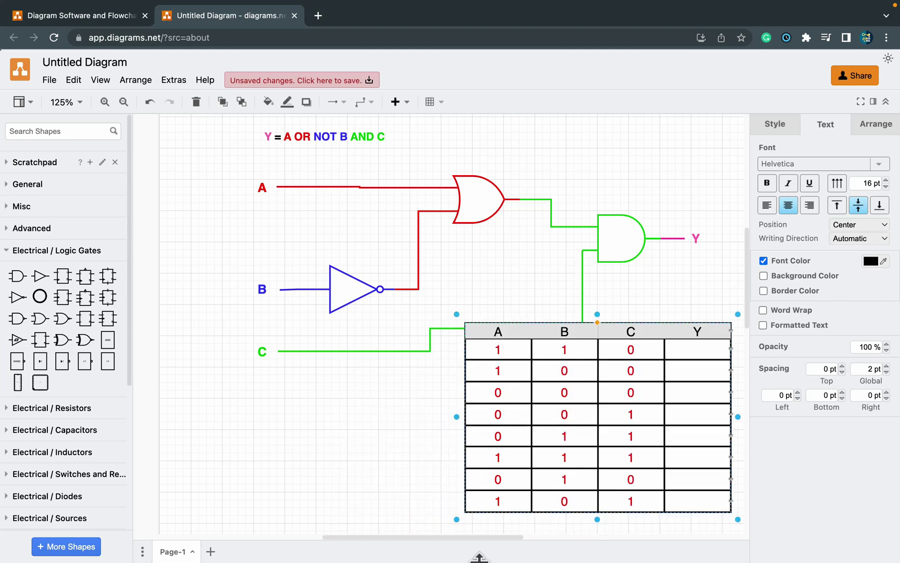
left_click_drag(501, 536, 584, 538)
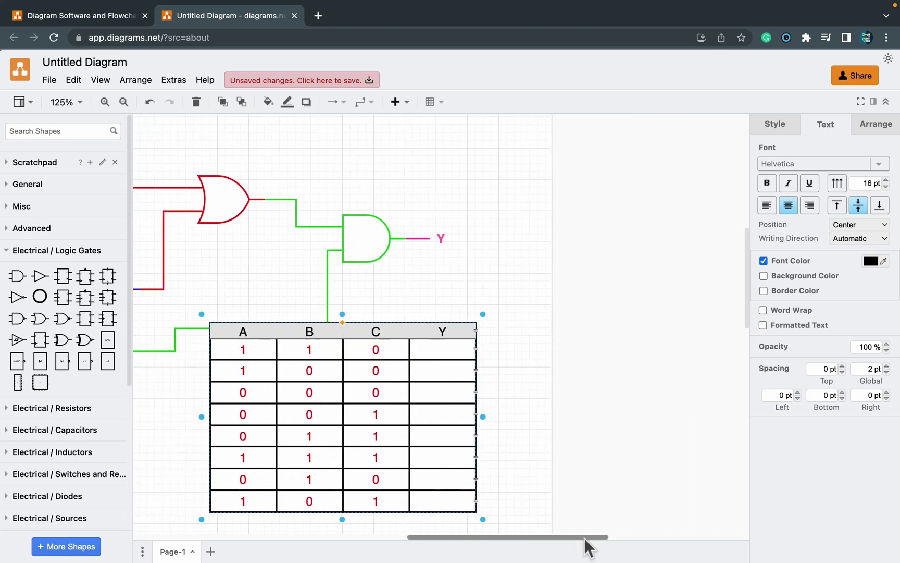
left_click_drag(266, 333, 404, 311)
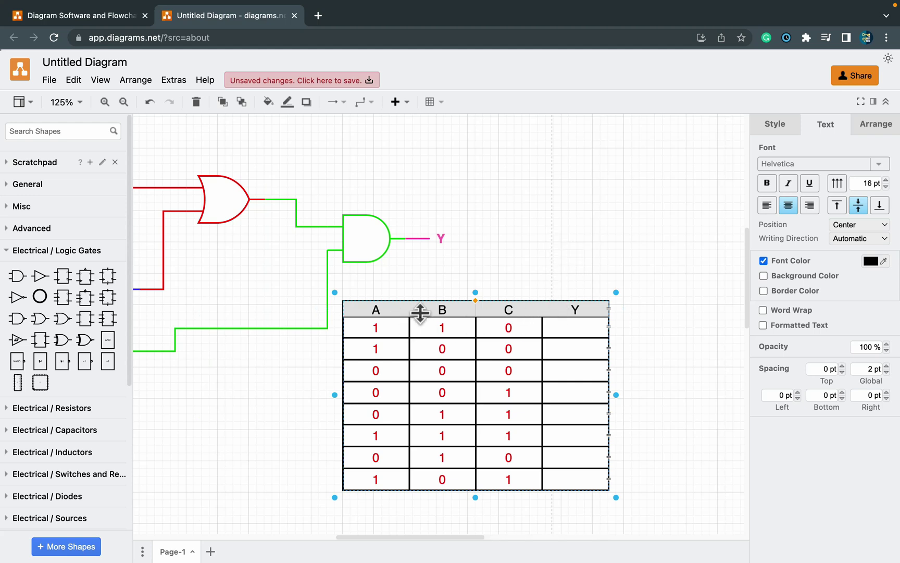
left_click_drag(408, 307, 474, 217)
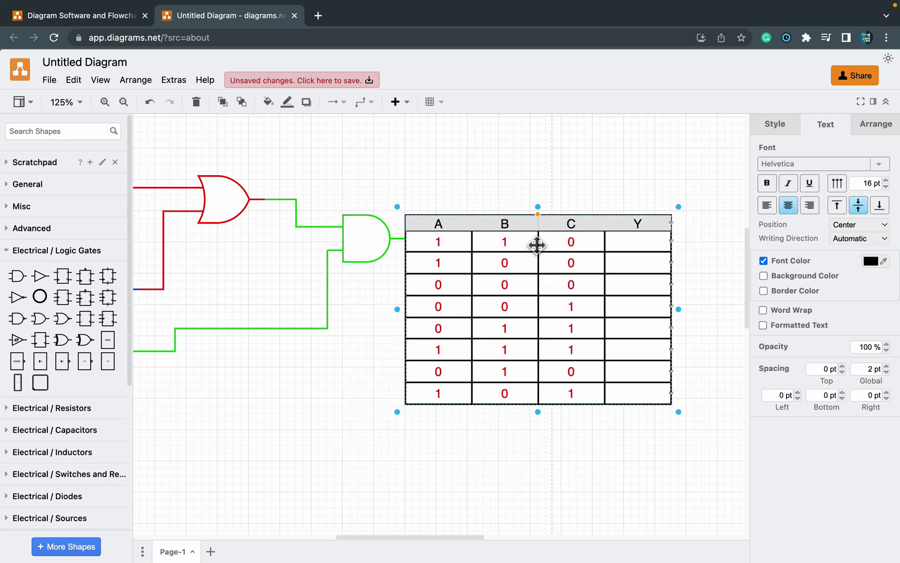
scroll(462, 294, "up", 5)
scroll(458, 324, "down", 5)
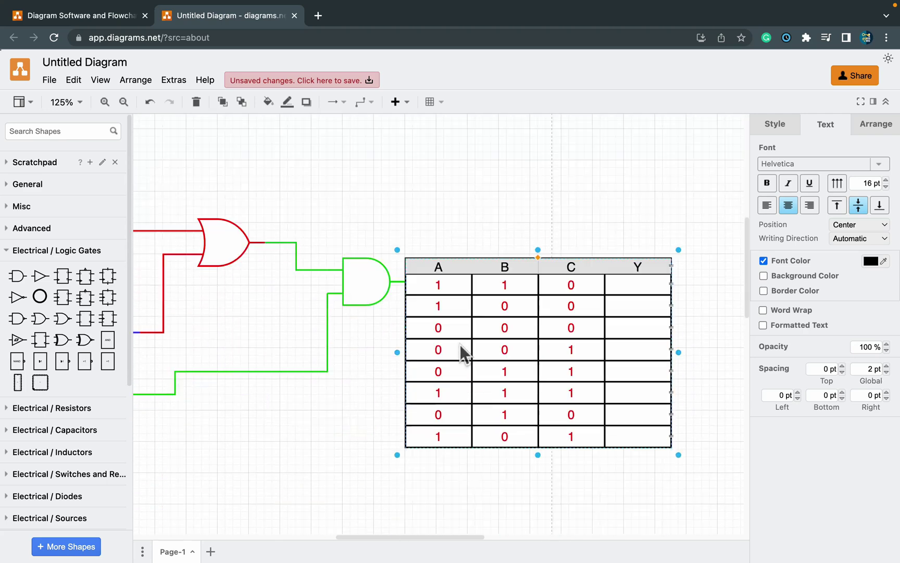
left_click_drag(524, 232, 332, 380)
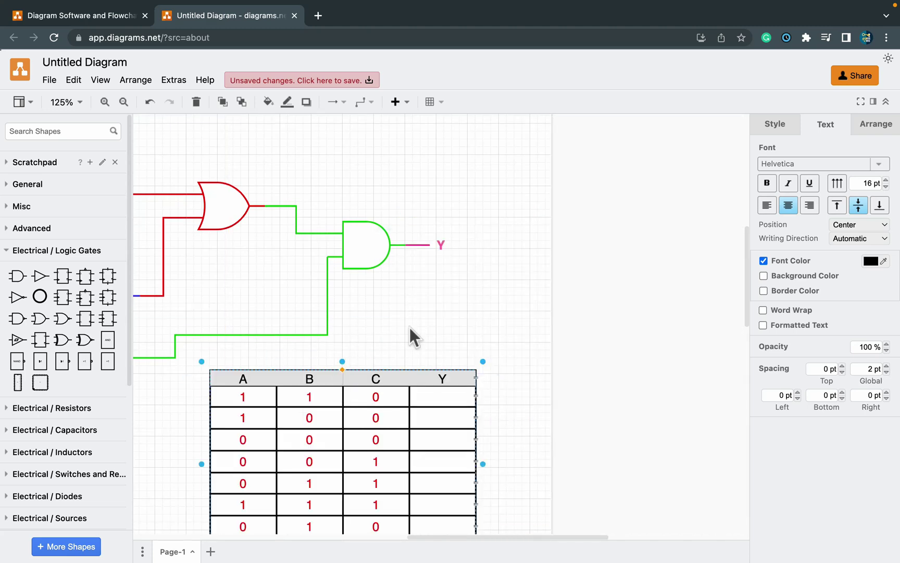
Widen the C column and line the truth table up under the A, B, C input labels
scroll(382, 342, "left", 5)
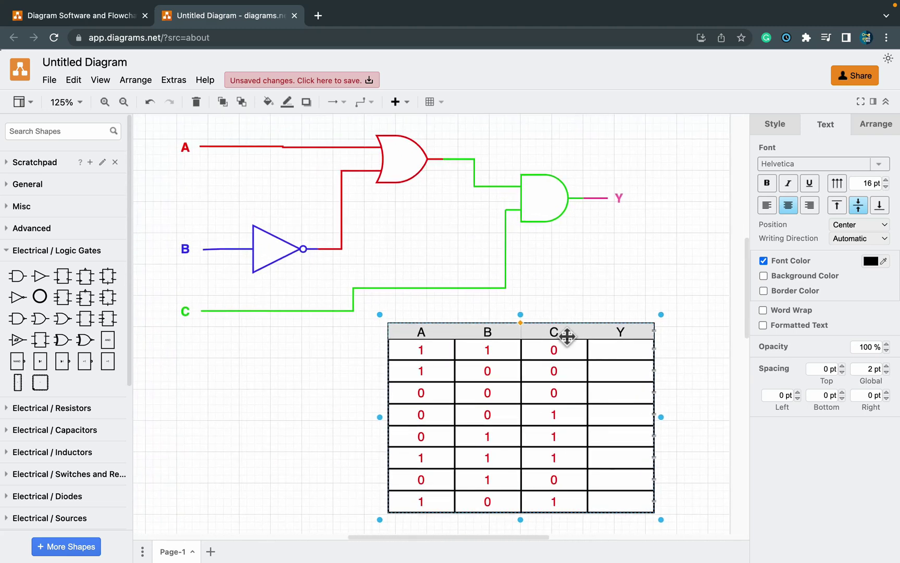
mouse_move(587, 331)
left_mouse_down()
mouse_move(526, 350)
mouse_move(590, 340)
left_mouse_up()
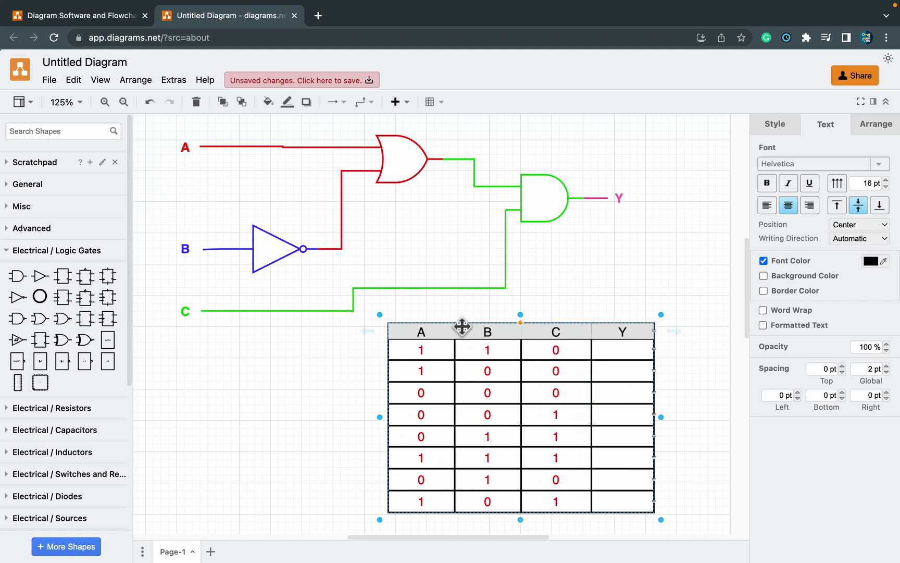
left_click_drag(462, 326, 255, 341)
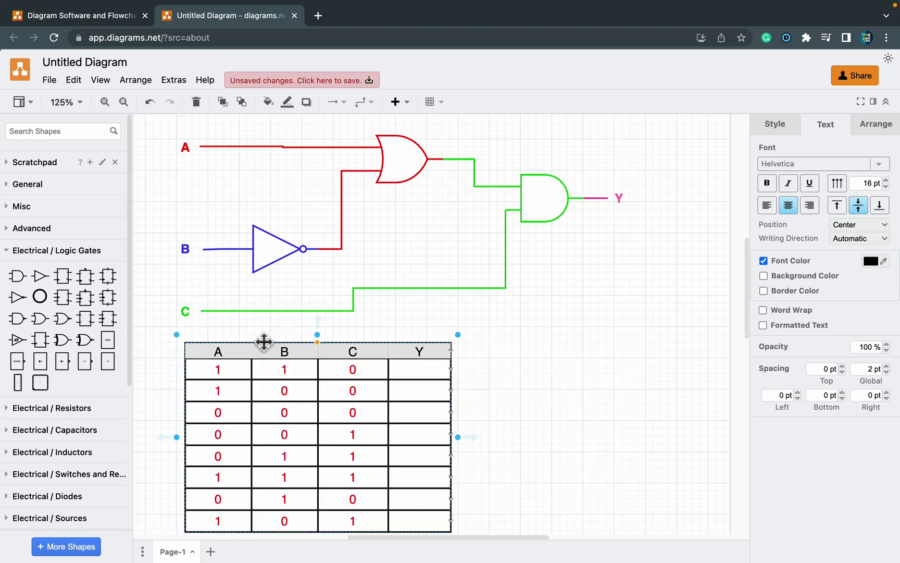
left_click(419, 370)
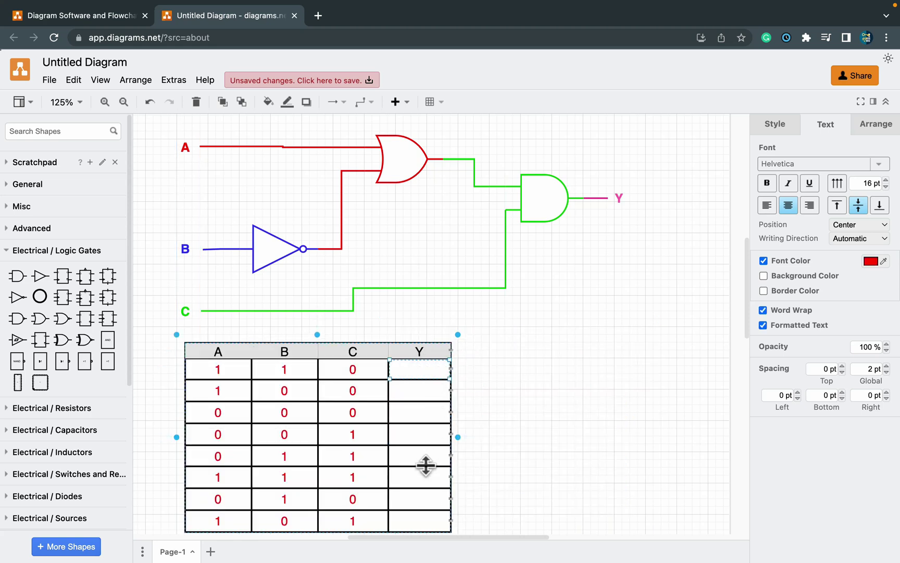
left_click(529, 319)
scroll(527, 315, "up", 5)
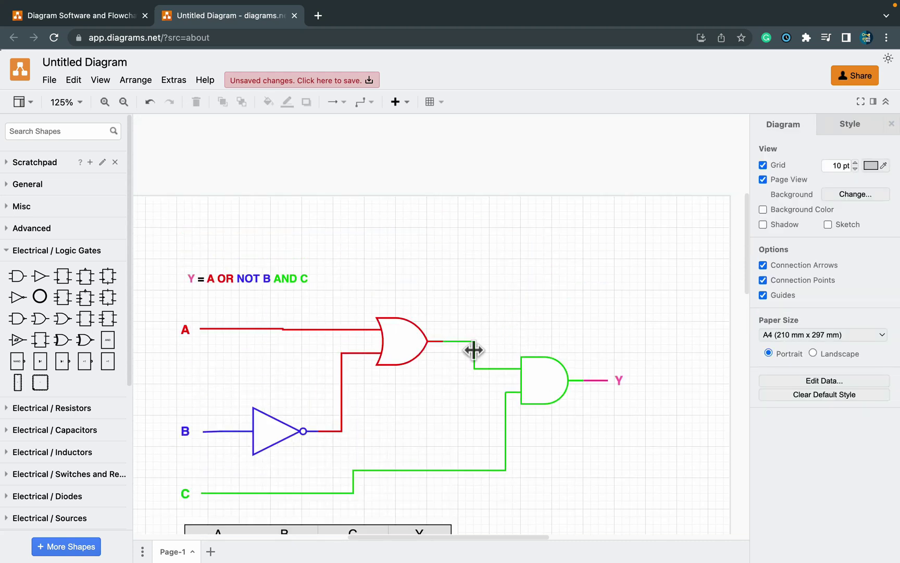
scroll(402, 335, "down", 1)
scroll(403, 335, "down", 5)
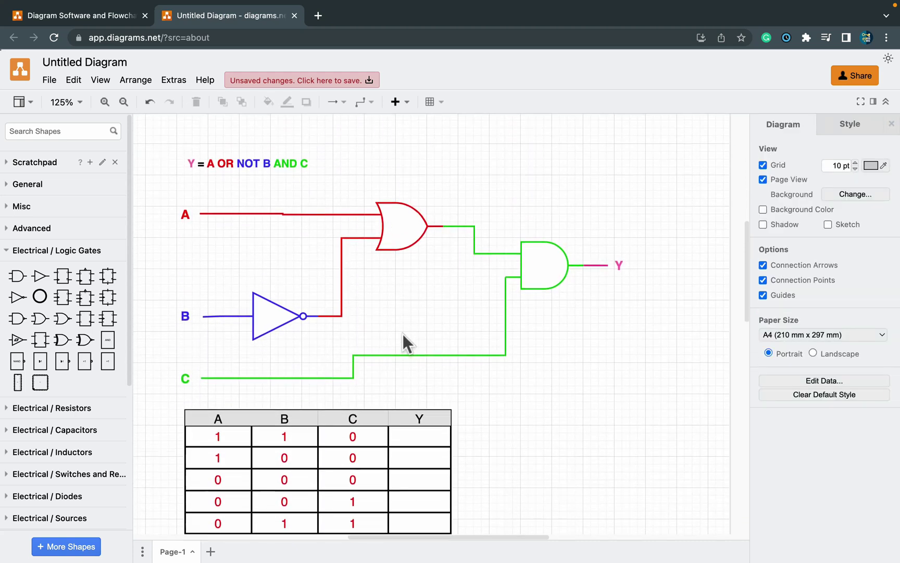
scroll(403, 334, "down", 1)
scroll(396, 326, "up", 1)
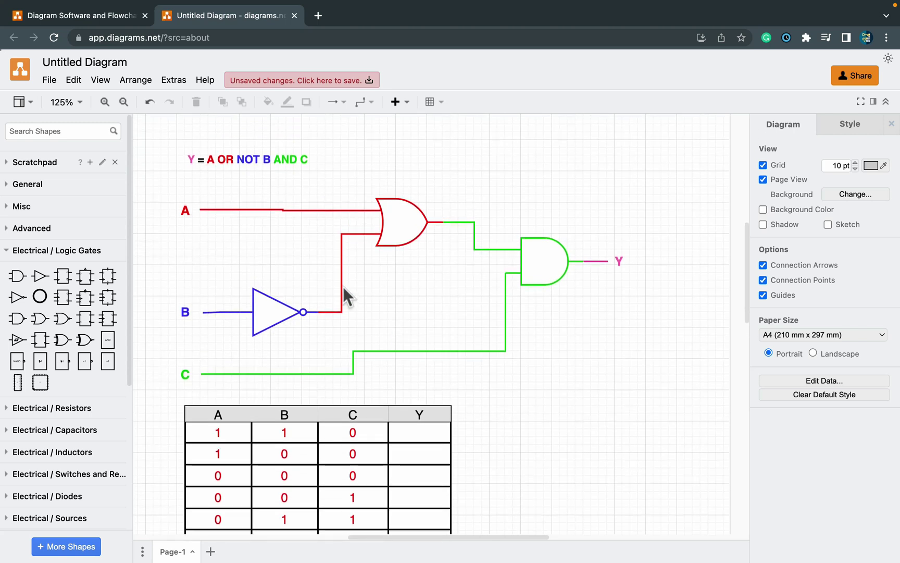
Export the circuit and truth table as a PDF with the default options
left_click(51, 82)
mouse_move(110, 290)
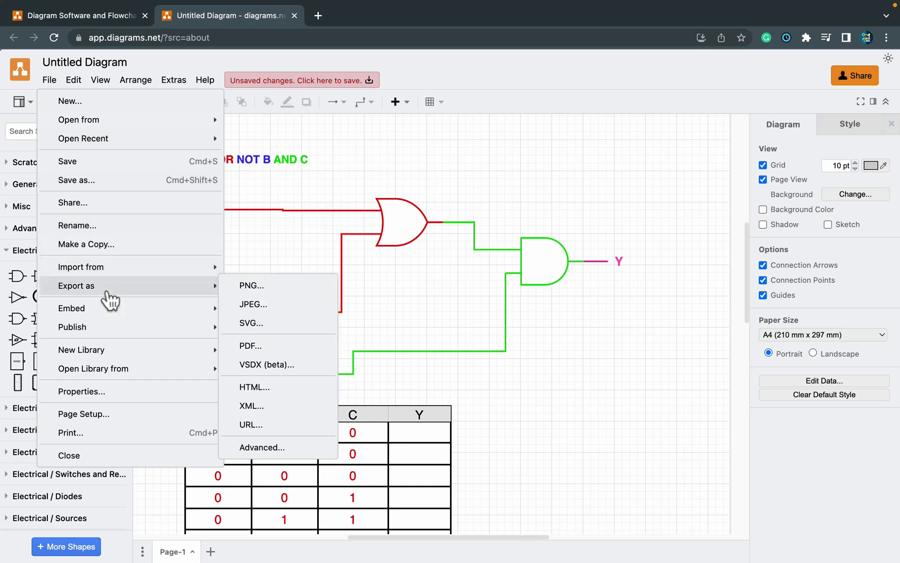
left_click(250, 346)
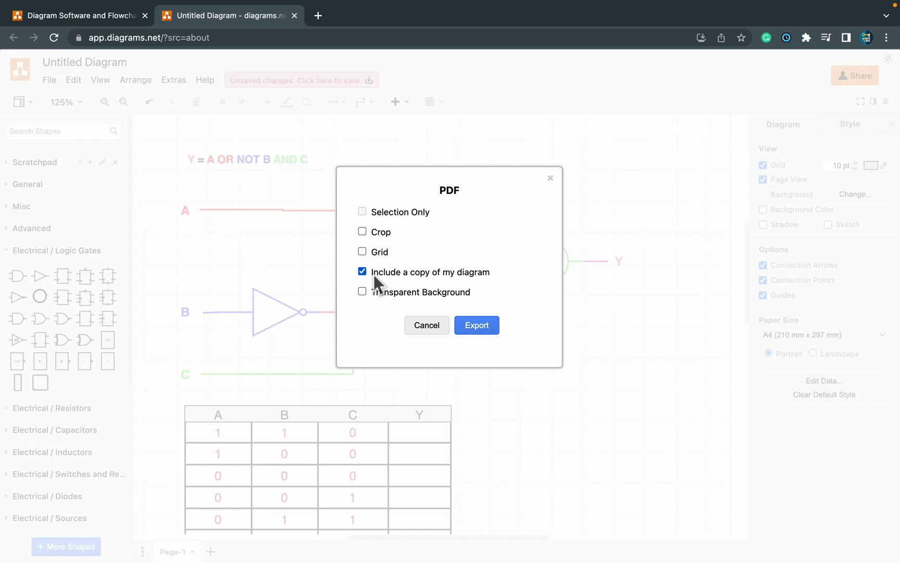
left_click(484, 328)
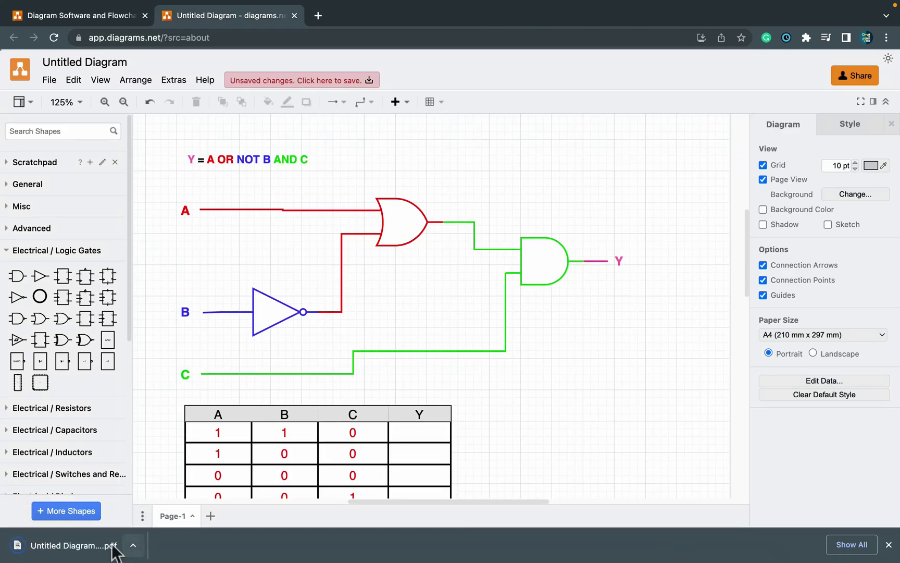
Open the downloaded Untitled Diagram PDF from the download bar in a new tab
left_click(111, 547)
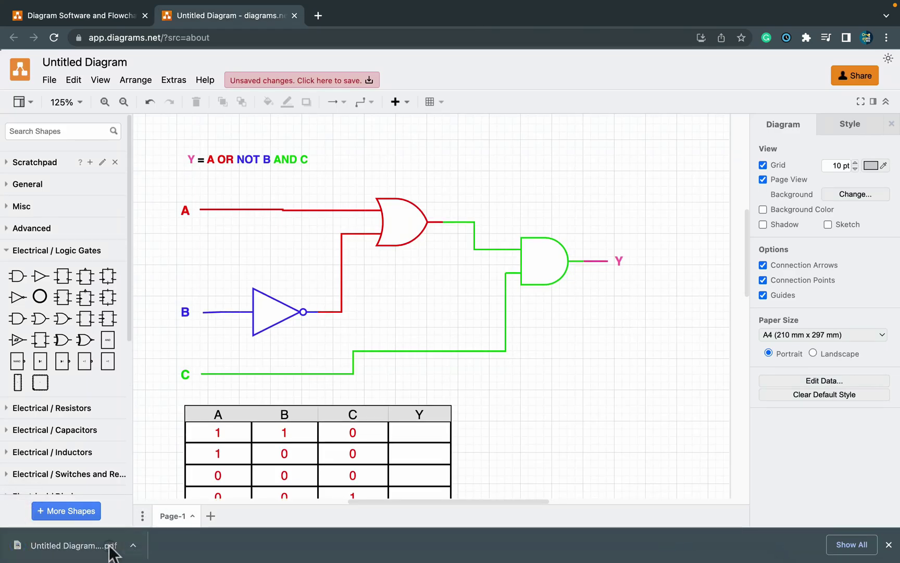